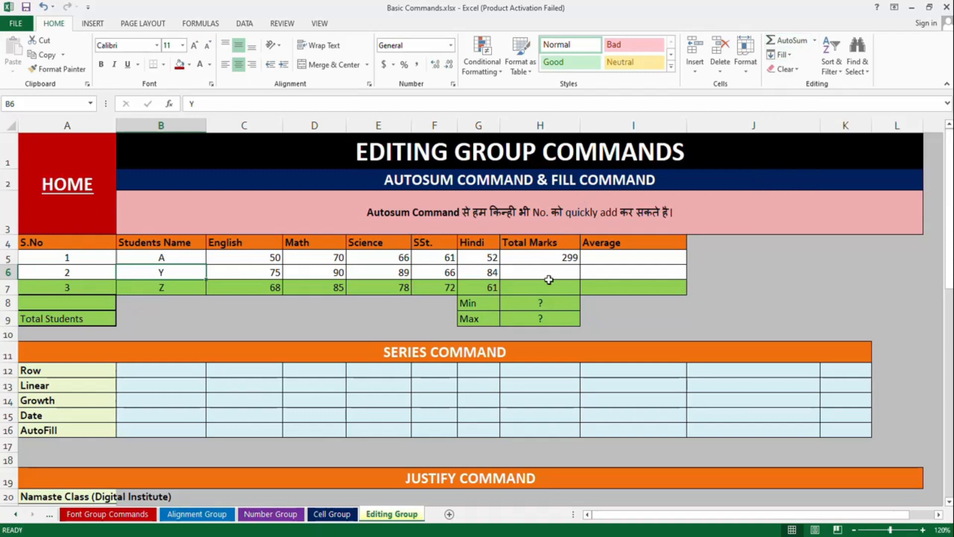
- Total student A's marks in H5 by applying AutoSum to C5:G5
click(553, 259)
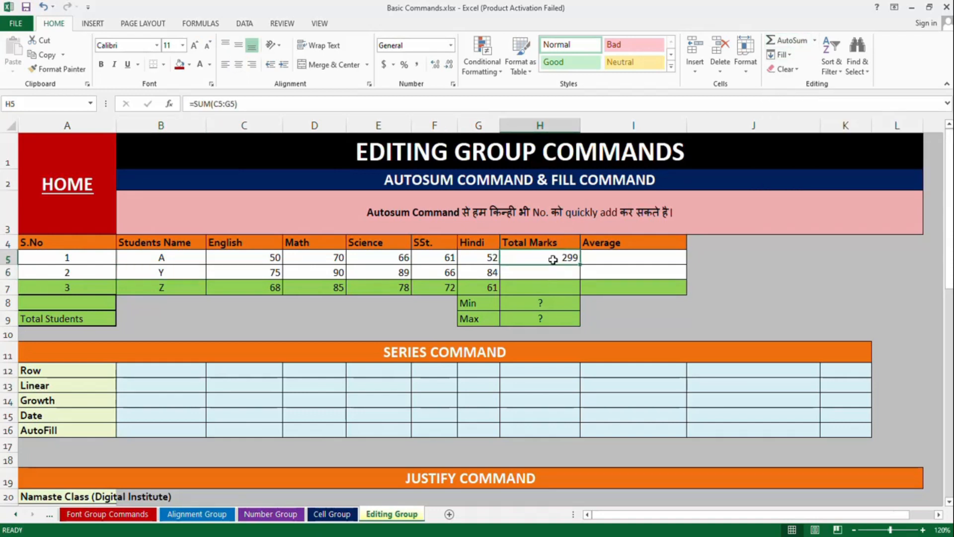
click(786, 40)
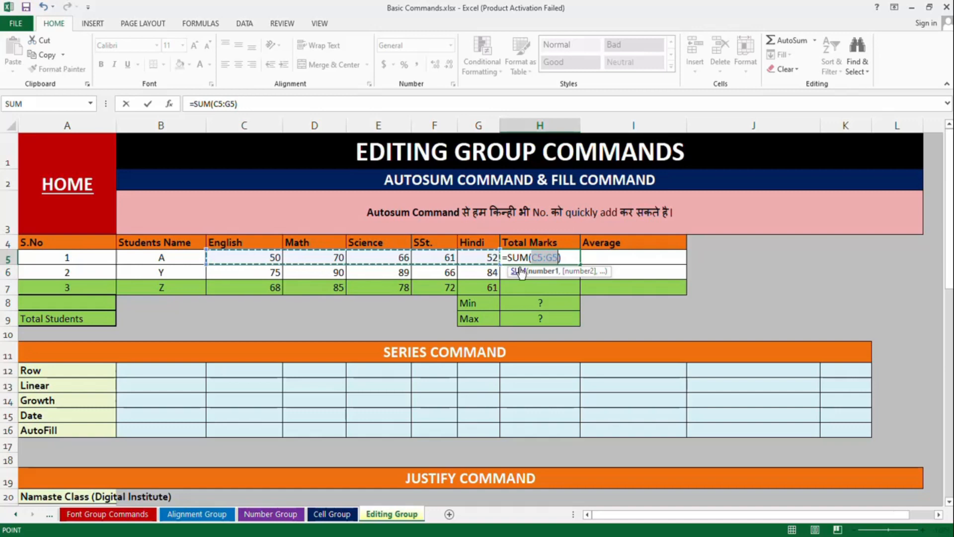
key(ctrl+Return)
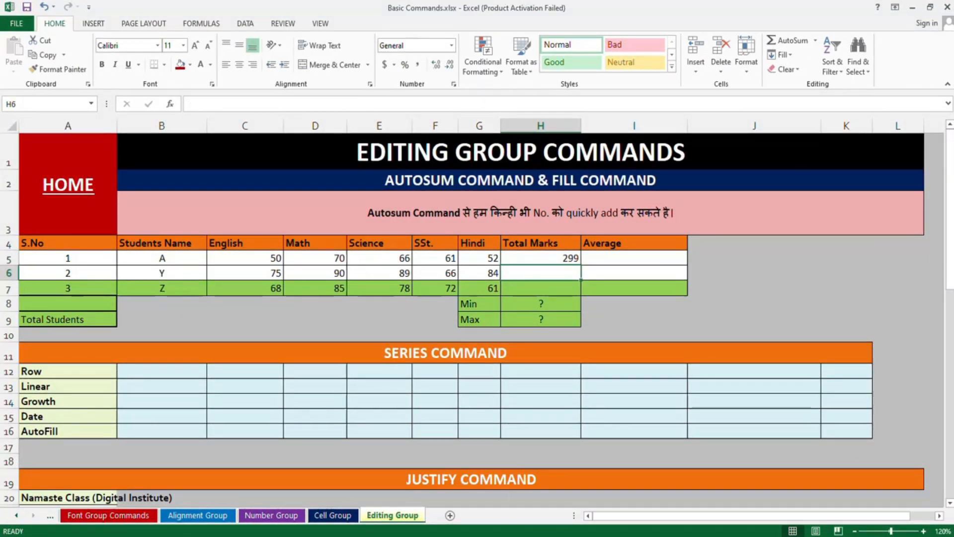
- Insert the AutoSum Average function in I5 and set its range to student A's subject marks, C5:G5
click(621, 258)
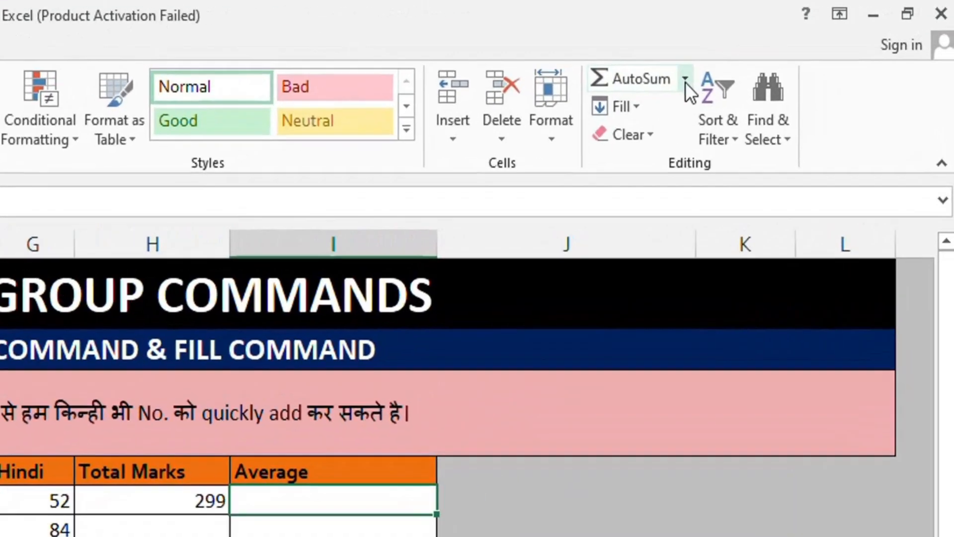
click(816, 41)
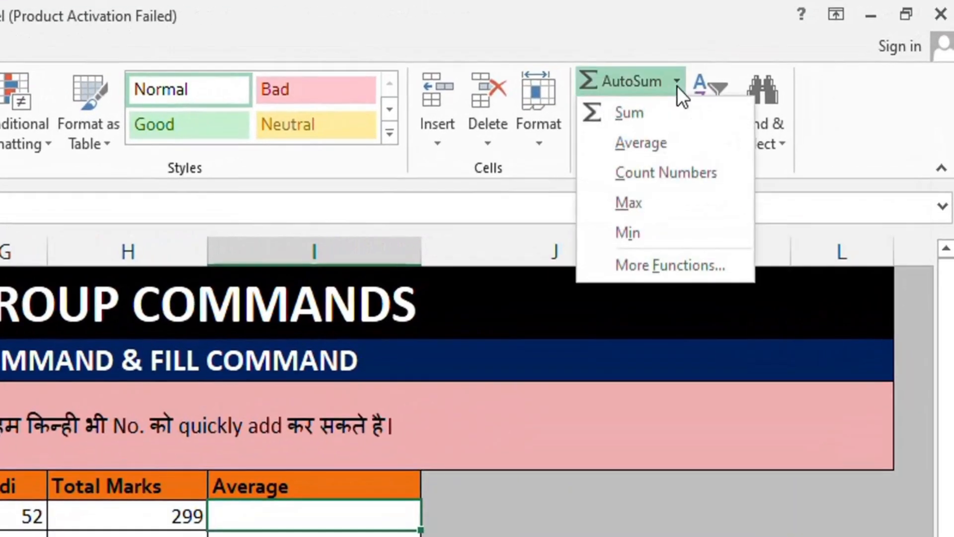
click(636, 149)
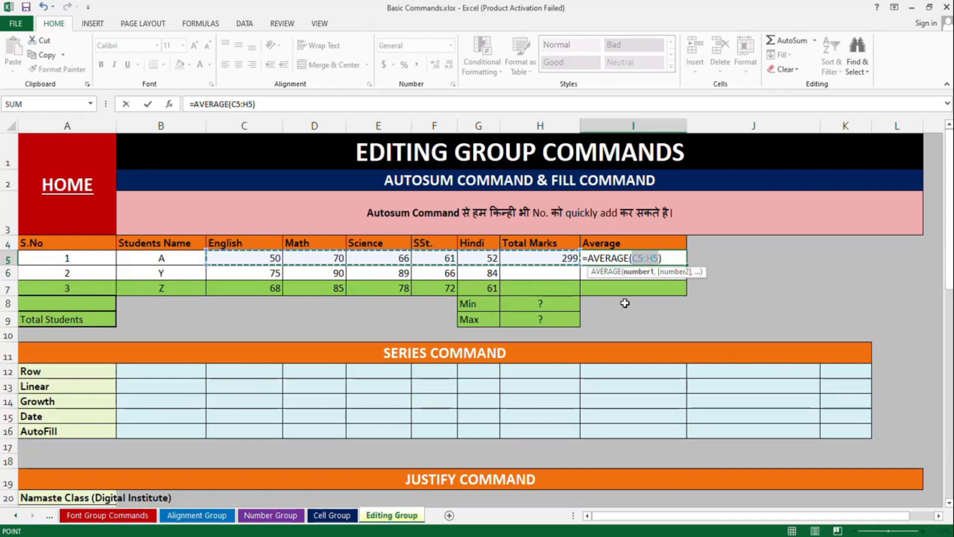
key(Left)
key(Right)
key(shift+Right)
key(shift+Right)
key(shift+Right)
key(shift+Right)
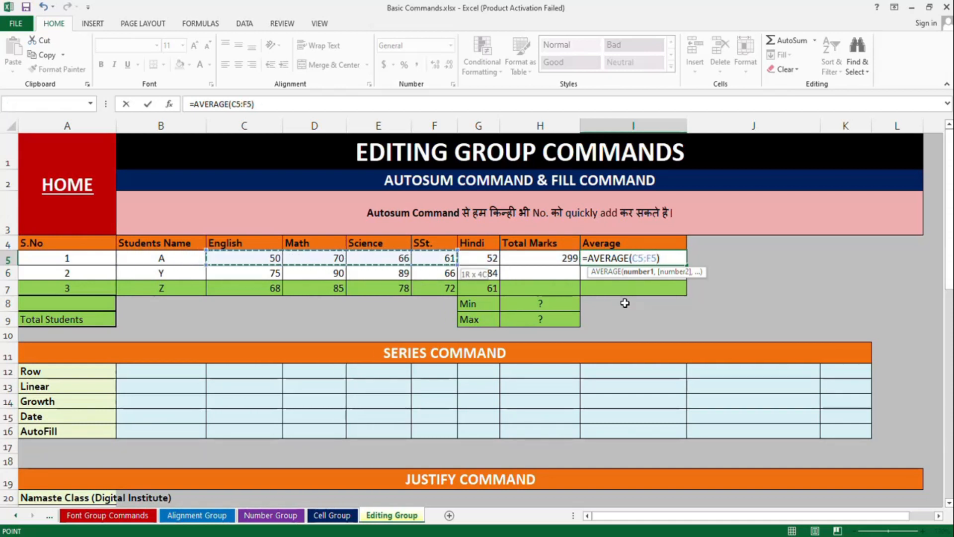
key(Return)
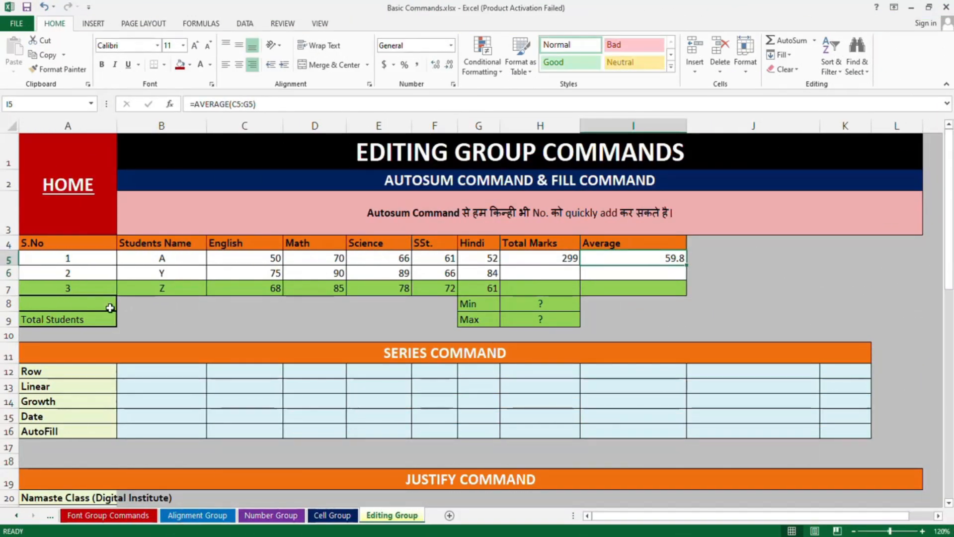
- Count the serial numbers in A5:A7 with the AutoSum Count Numbers function in A8
click(77, 305)
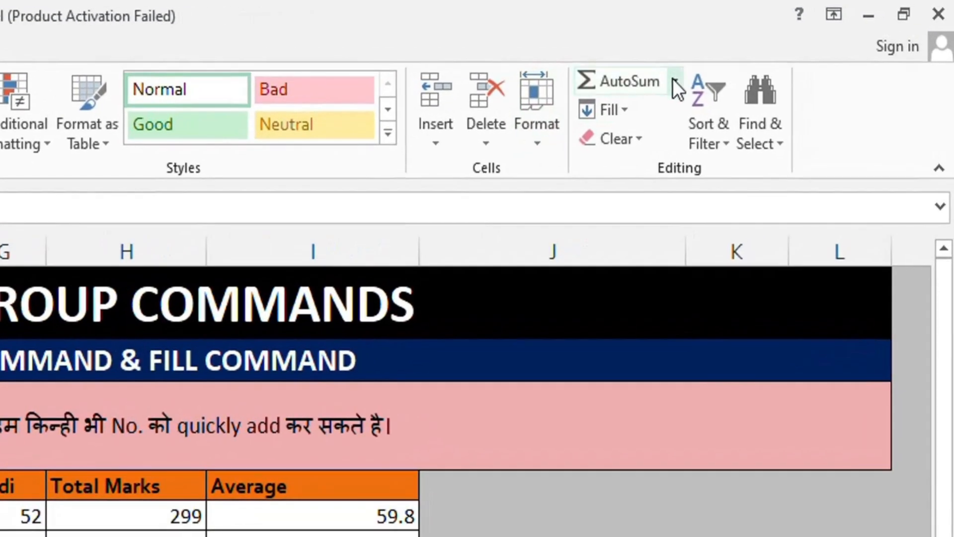
click(674, 82)
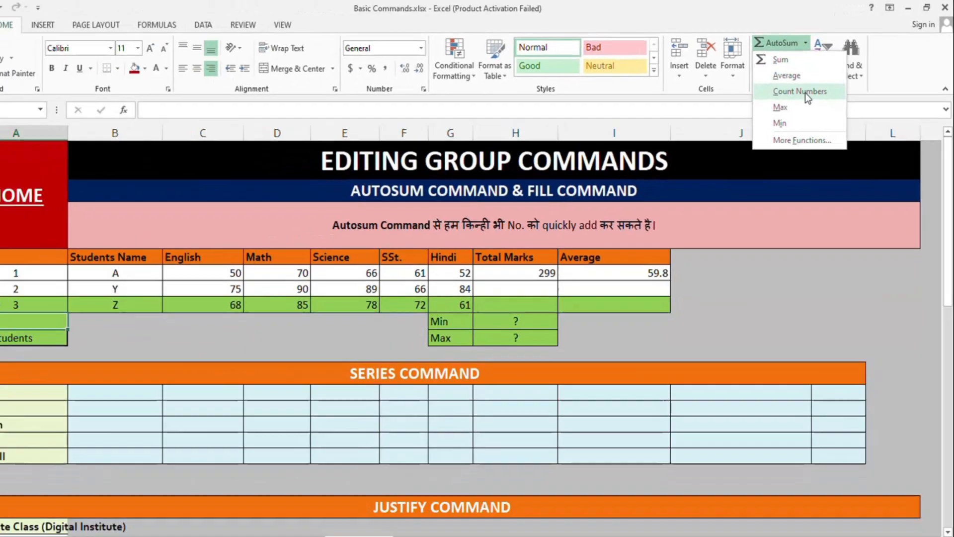
click(709, 153)
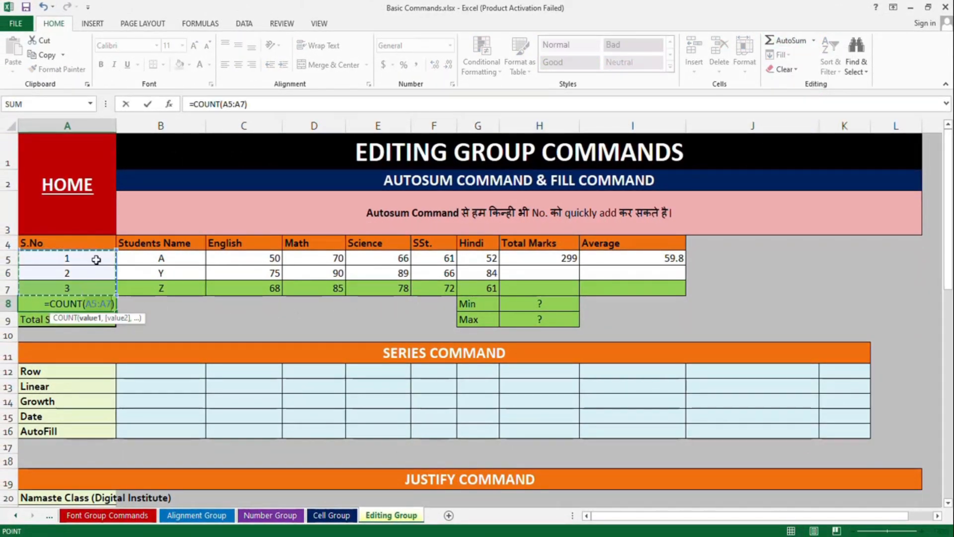
key(Return)
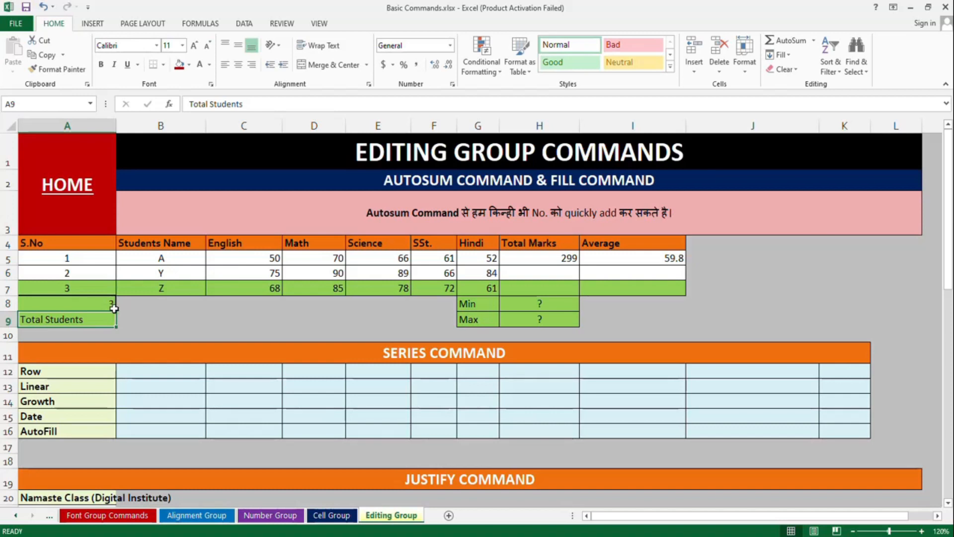
drag(473, 303, 477, 317)
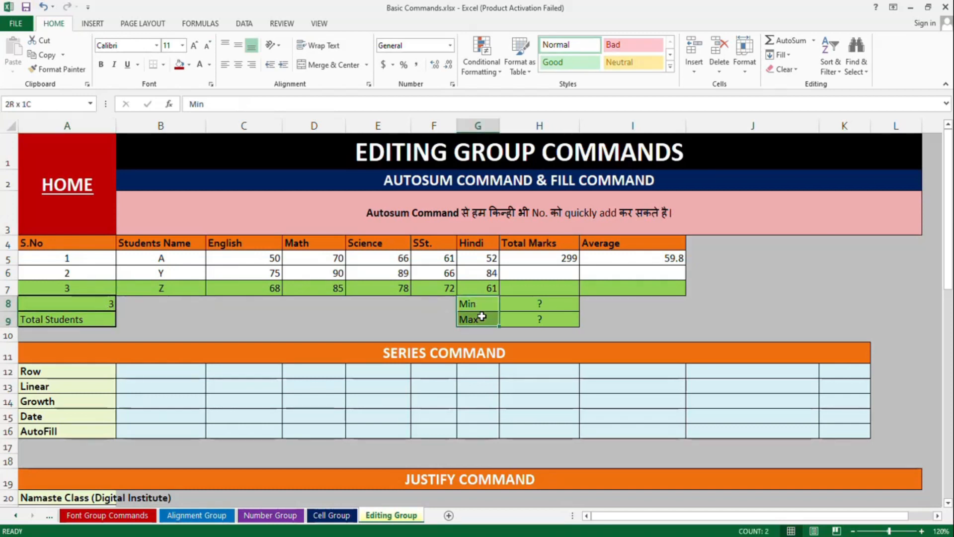
click(813, 40)
click(549, 322)
drag(544, 304, 548, 323)
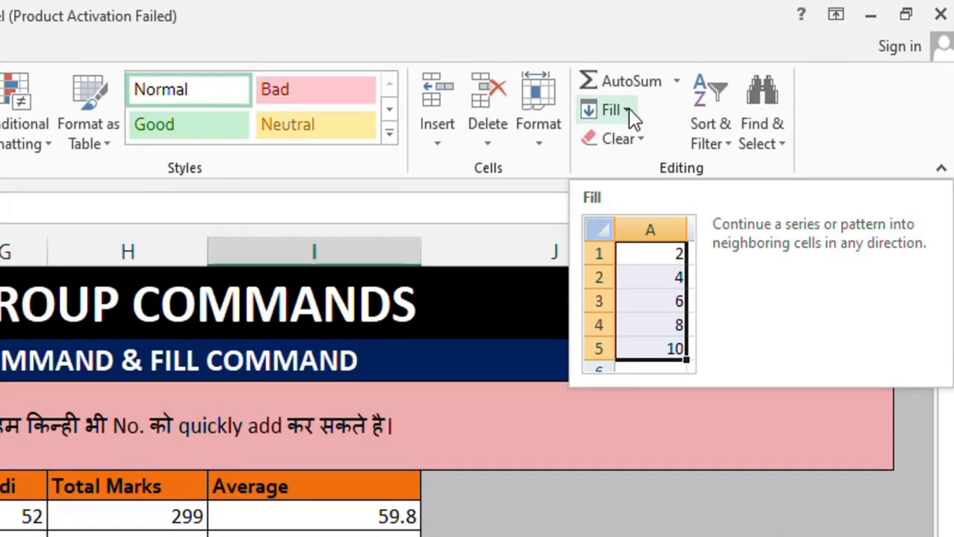
click(626, 108)
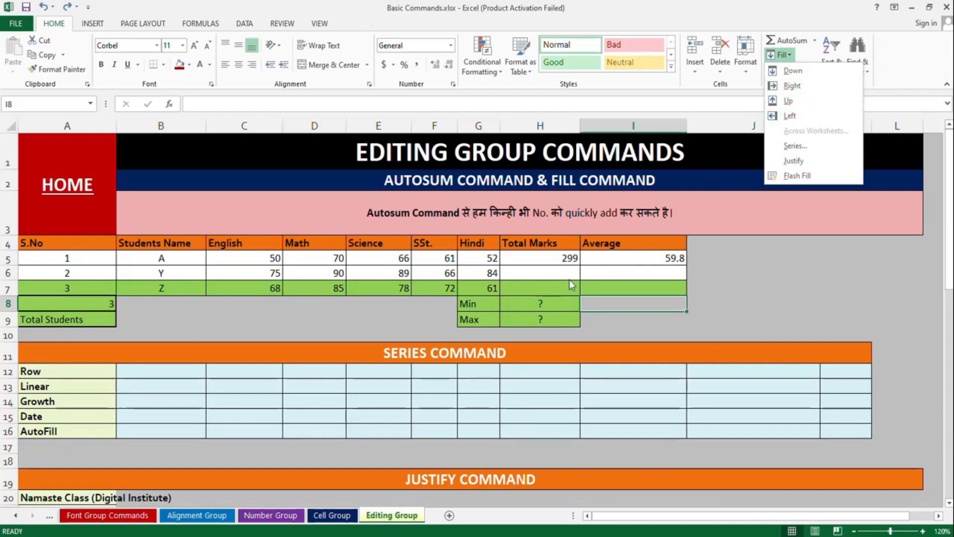
click(553, 286)
- Review the sum formula in H5 and copy it into student Y's total cell H6 with Fill Down
click(547, 271)
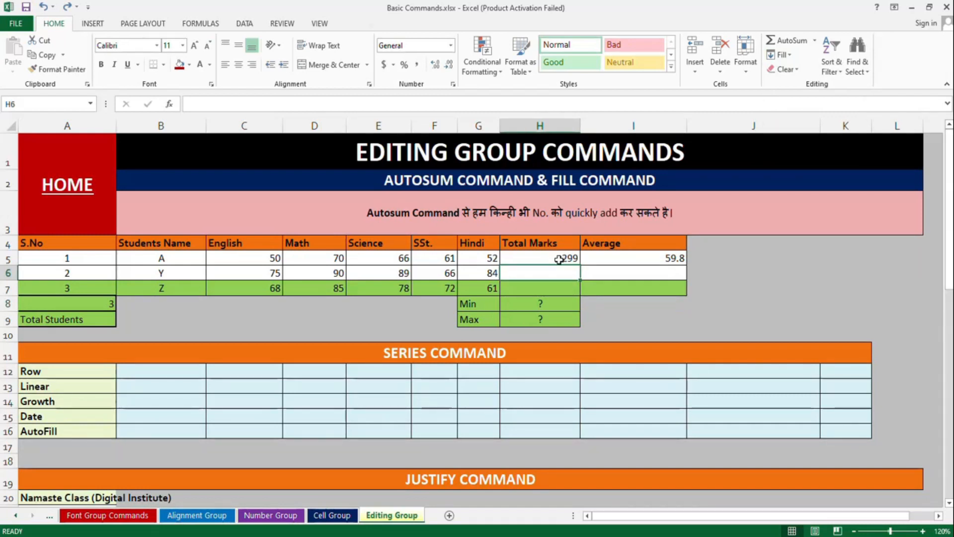
click(559, 258)
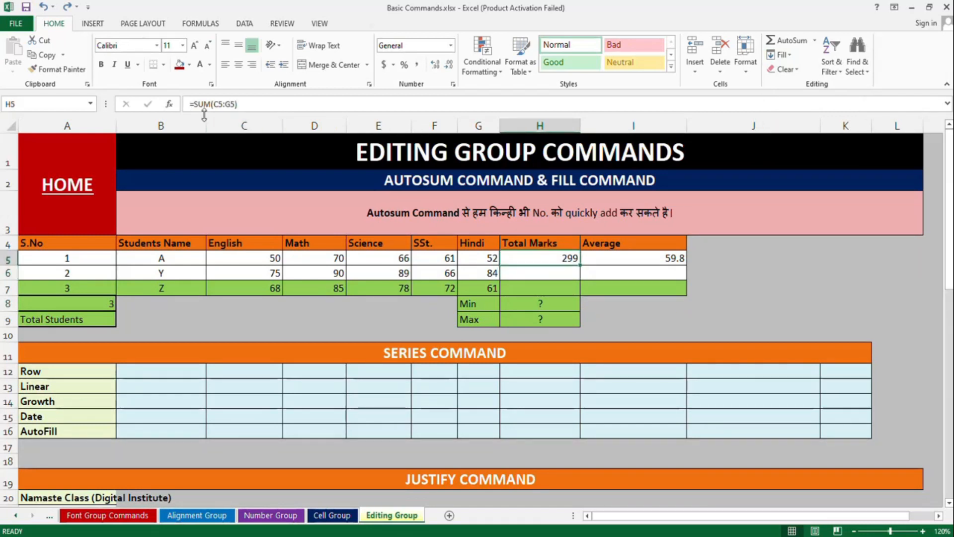
click(486, 272)
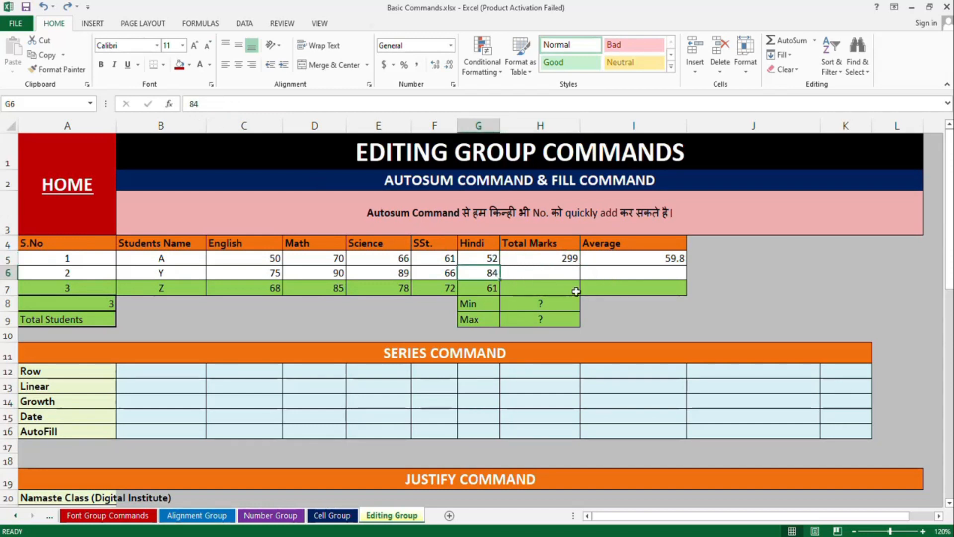
click(558, 275)
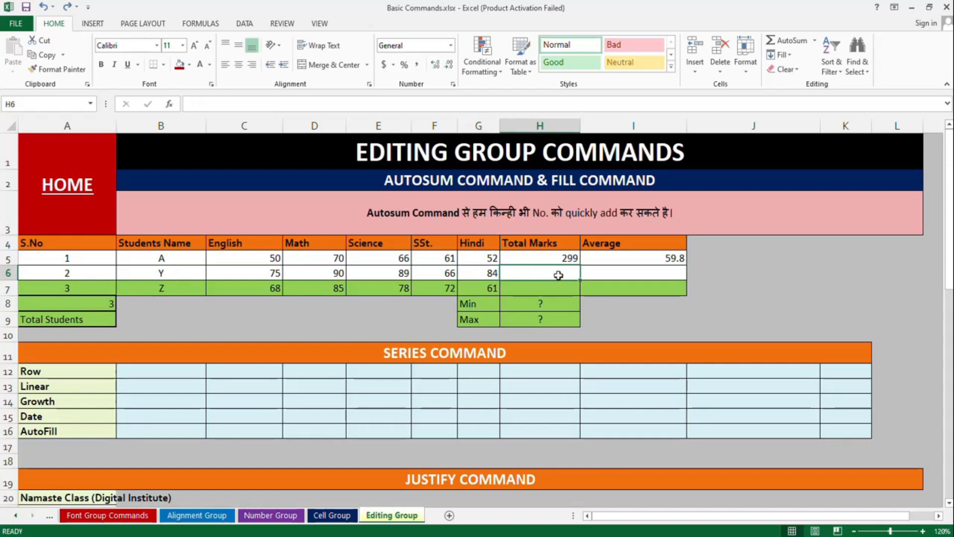
click(793, 58)
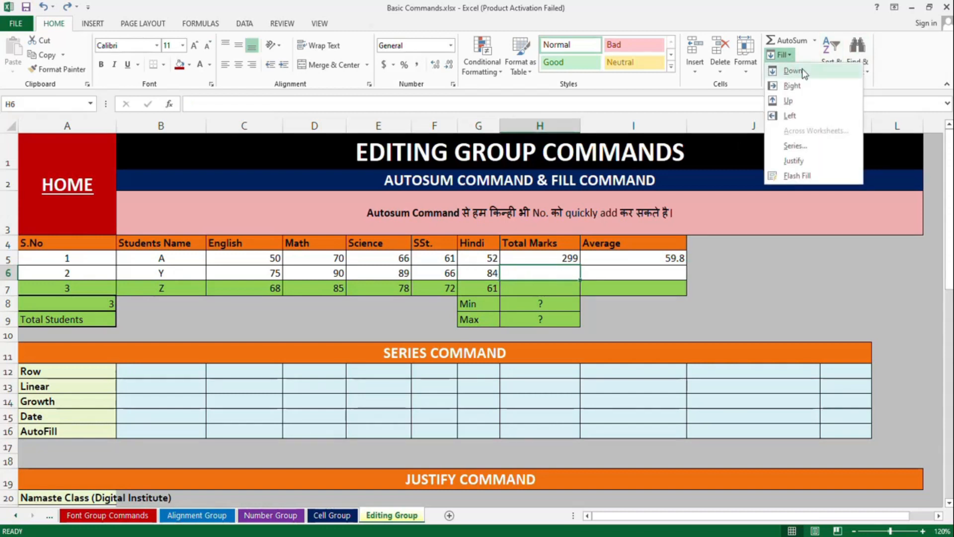
click(786, 69)
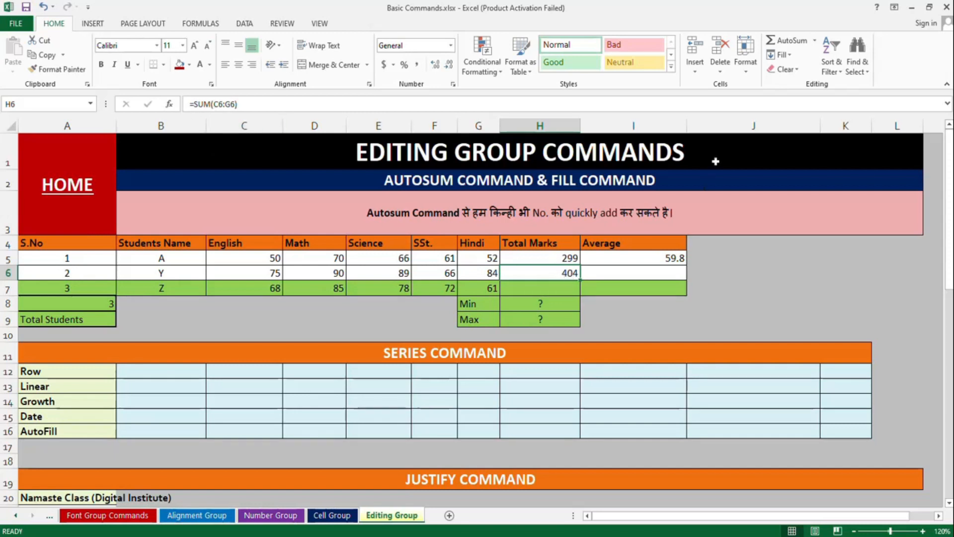
- Clear student Y's total in H6 and use Fill Right to copy the Hindi mark from G6 into it
click(790, 56)
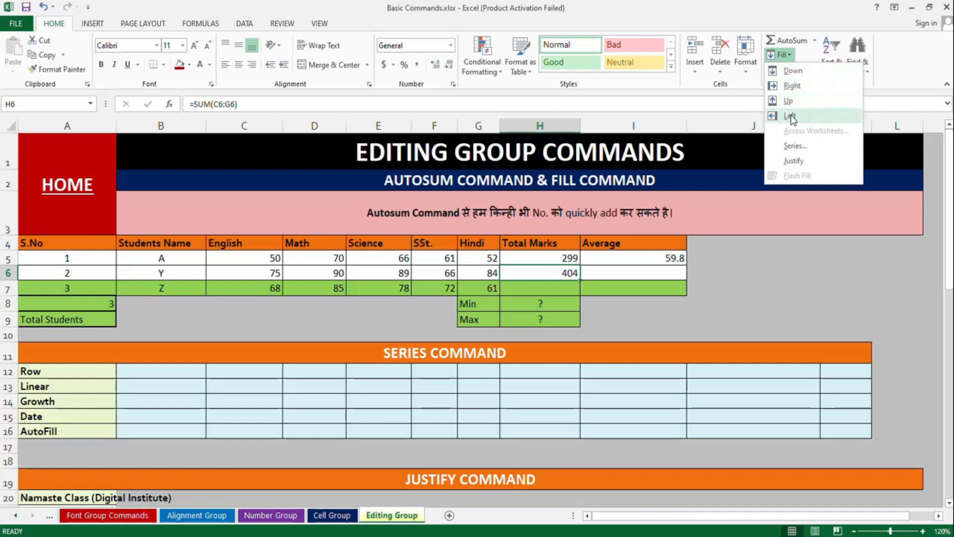
key(Escape)
key(Delete)
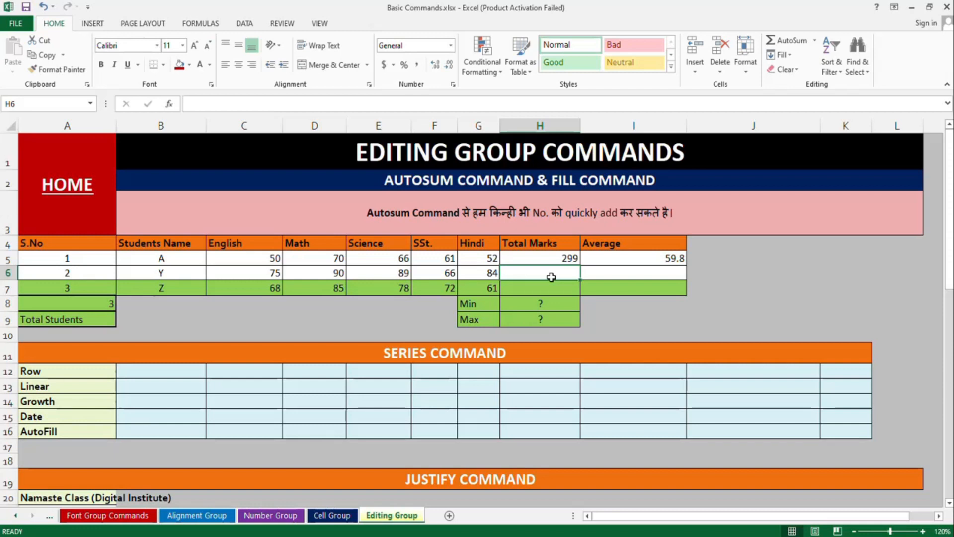
click(789, 55)
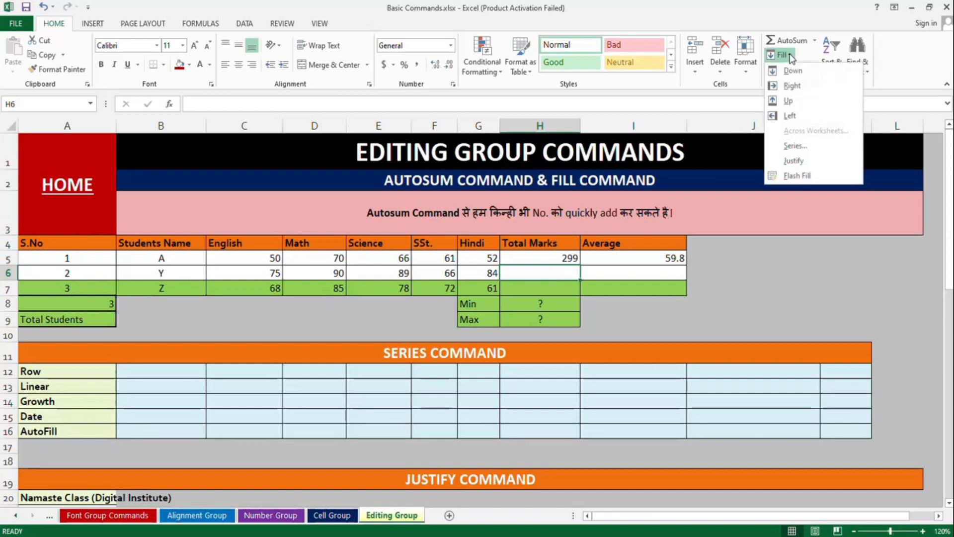
click(794, 87)
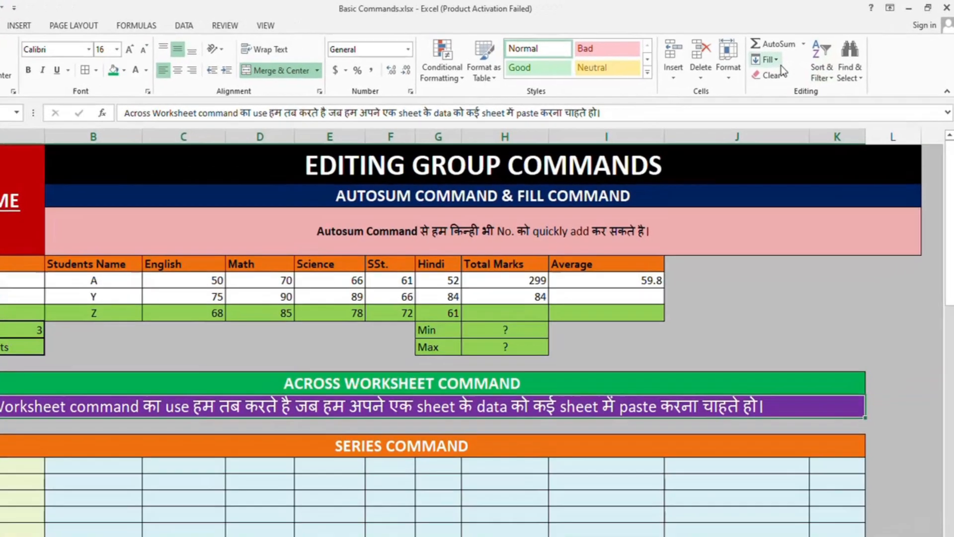
- Add three new blank worksheets after the Editing Group sheet
click(783, 55)
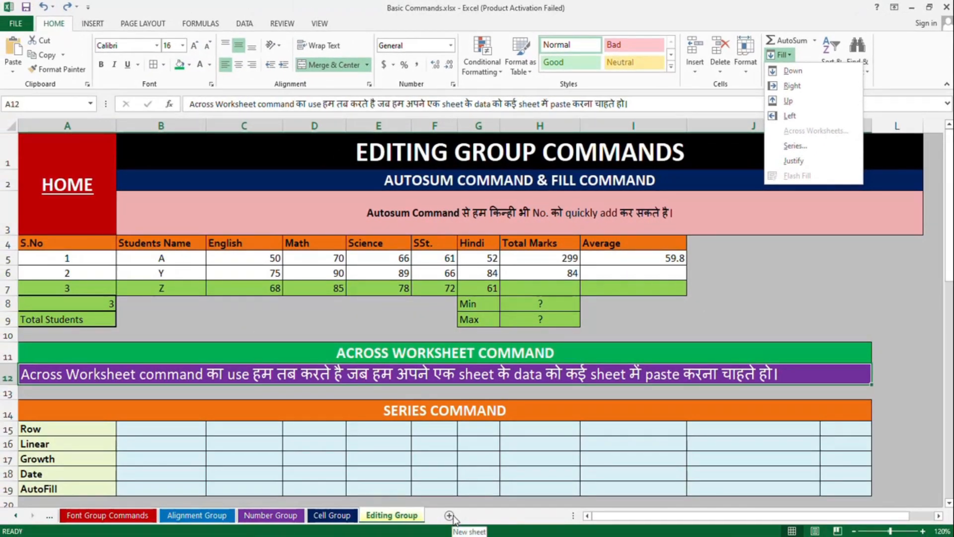
click(452, 516)
click(451, 516)
click(488, 515)
click(523, 515)
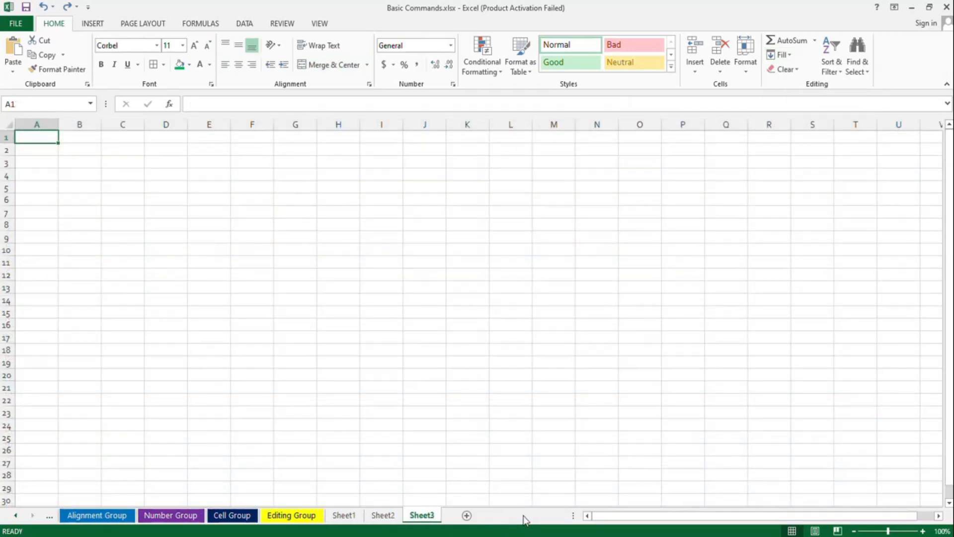
- Group Editing Group with Sheet1, Sheet2 and Sheet3, and fill the row 12 description across these worksheets with the All option
click(292, 520)
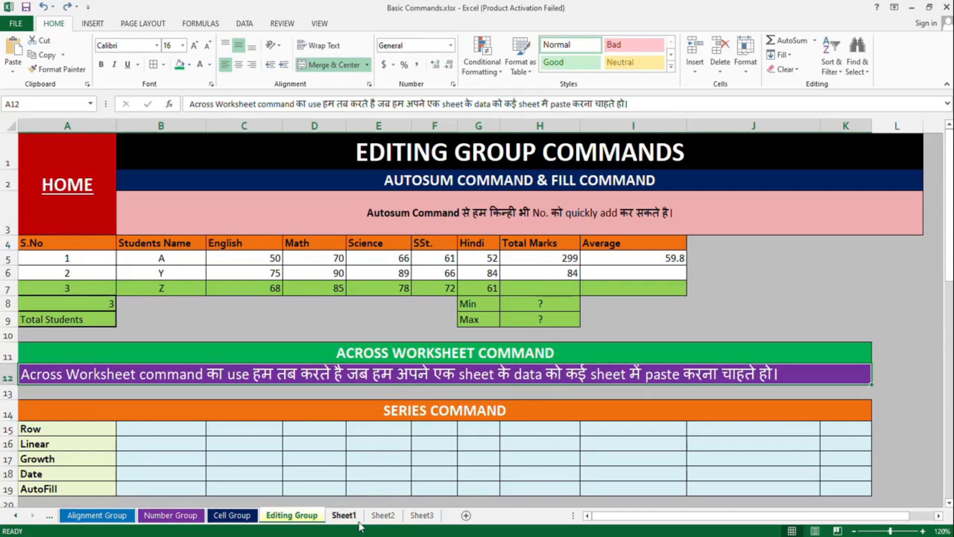
ctrl+click(344, 515)
ctrl+click(382, 515)
ctrl+click(422, 516)
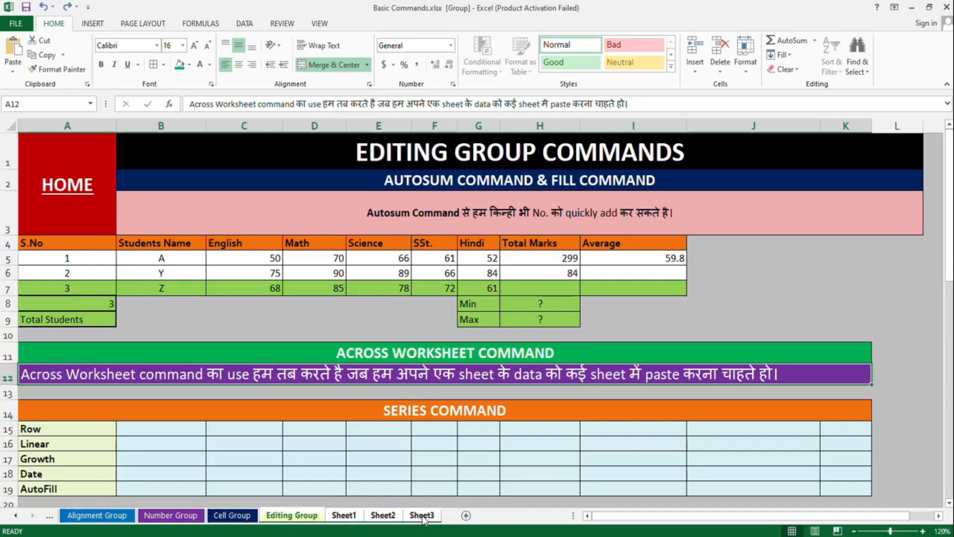
click(781, 55)
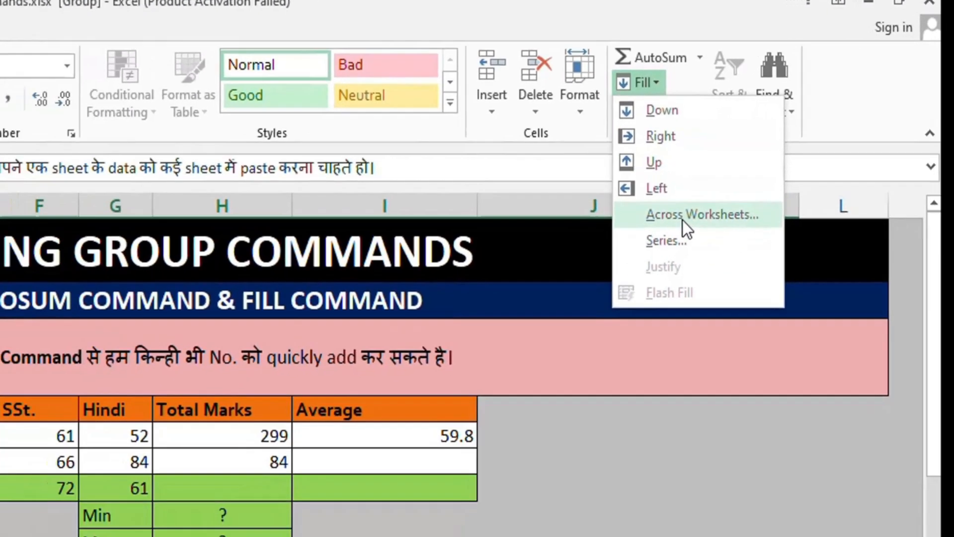
click(642, 255)
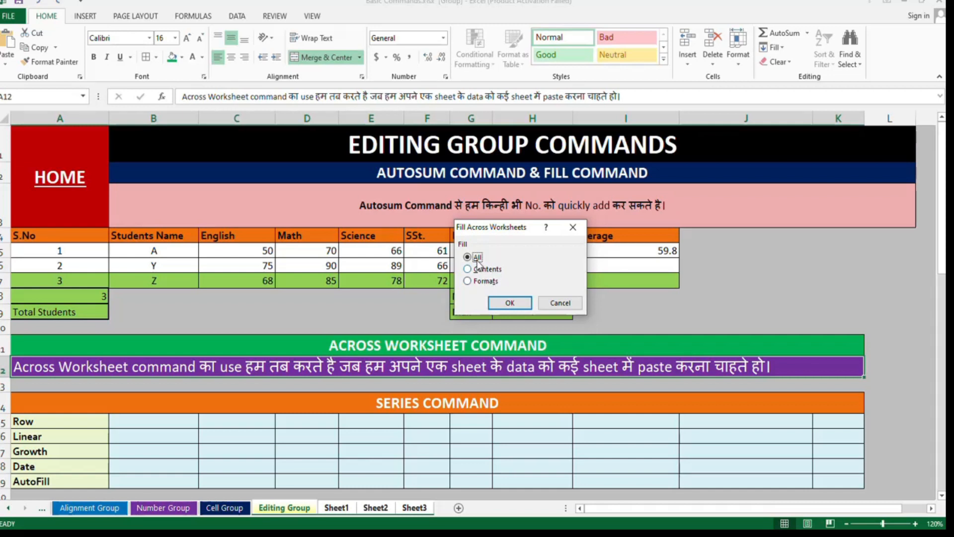
click(497, 305)
- Check Sheet1, Sheet2 and Sheet3 for the row 12 description filled across the worksheets
click(340, 509)
click(375, 510)
click(411, 510)
click(337, 509)
click(375, 510)
click(411, 510)
click(375, 510)
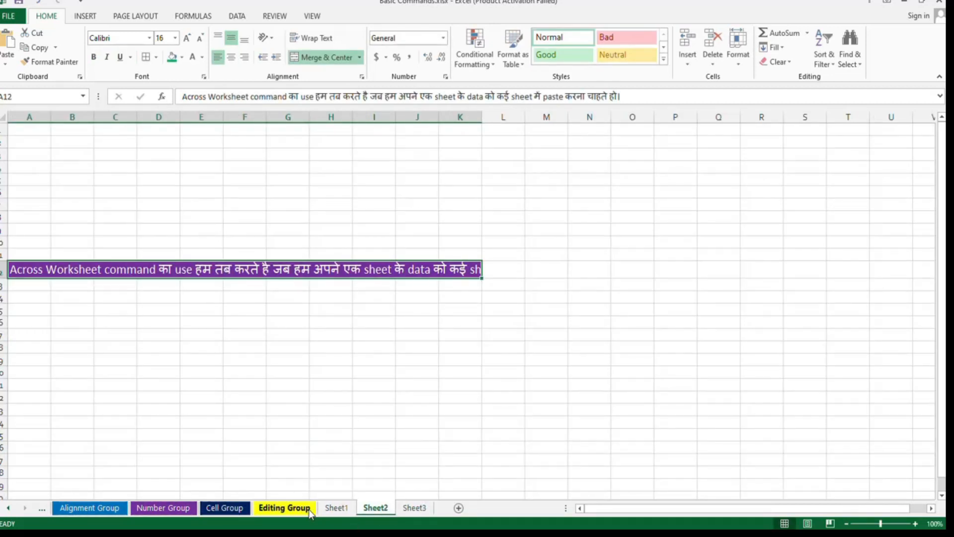
- Select A1:L19 on Editing Group, group it with Sheet1, Sheet2 and Sheet3, and fill the range across these worksheets with the All option
click(284, 508)
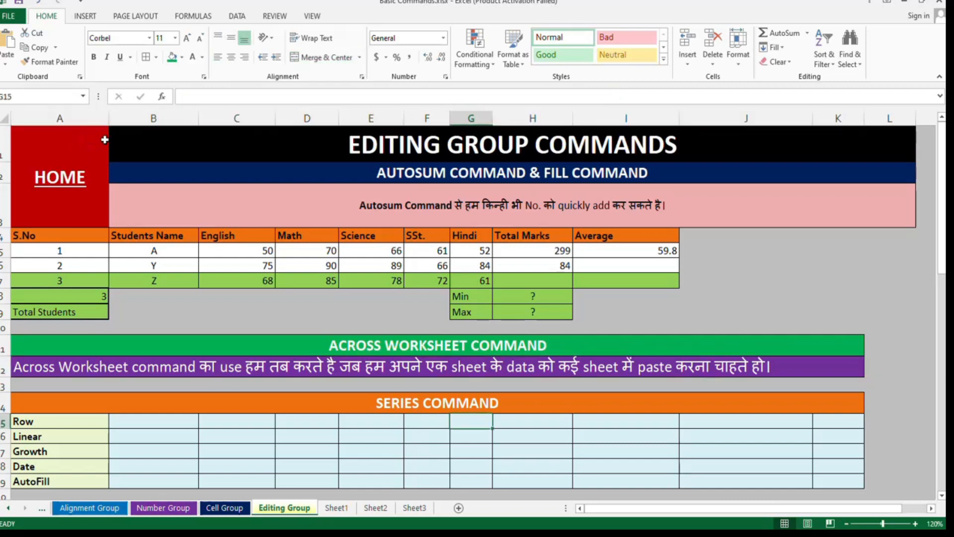
click(104, 139)
key(ctrl+a)
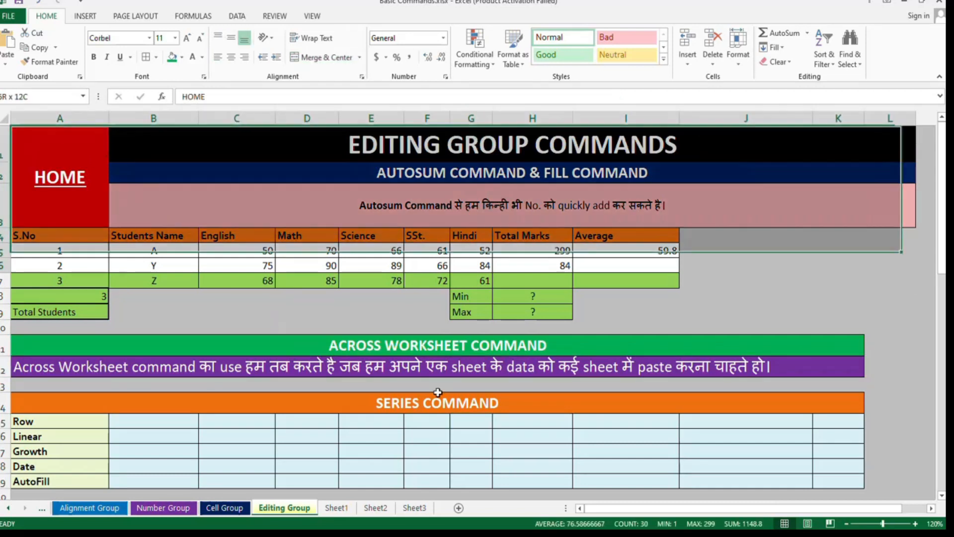
ctrl+click(336, 508)
ctrl+click(375, 507)
ctrl+click(416, 508)
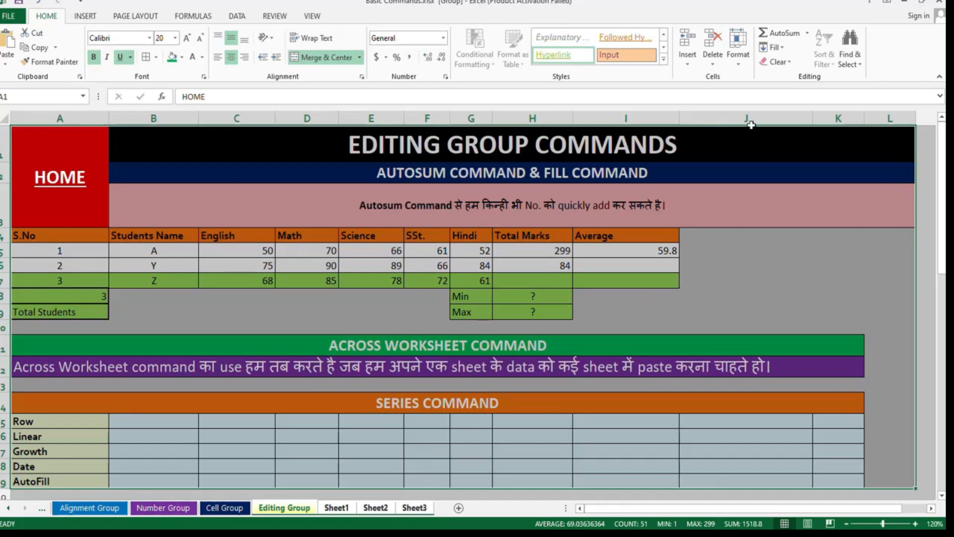
click(772, 47)
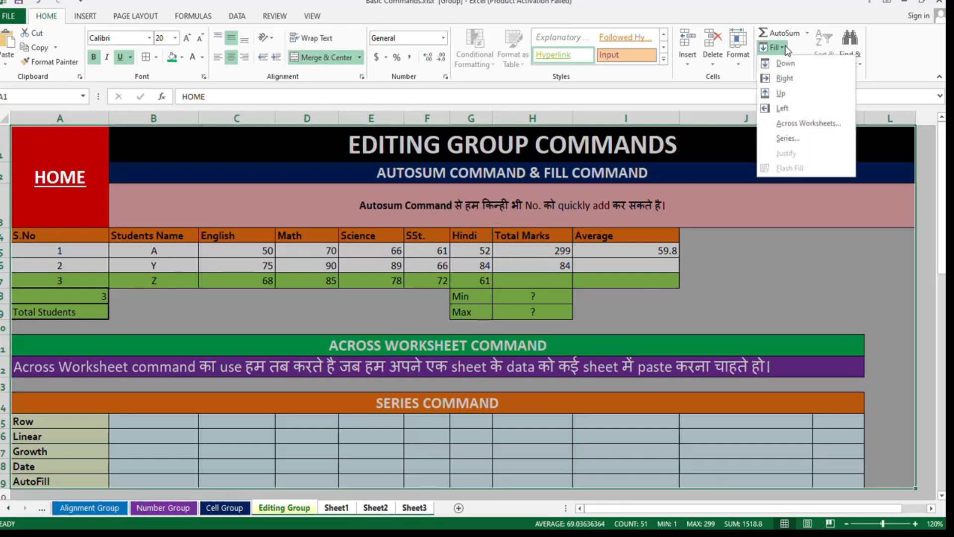
click(794, 127)
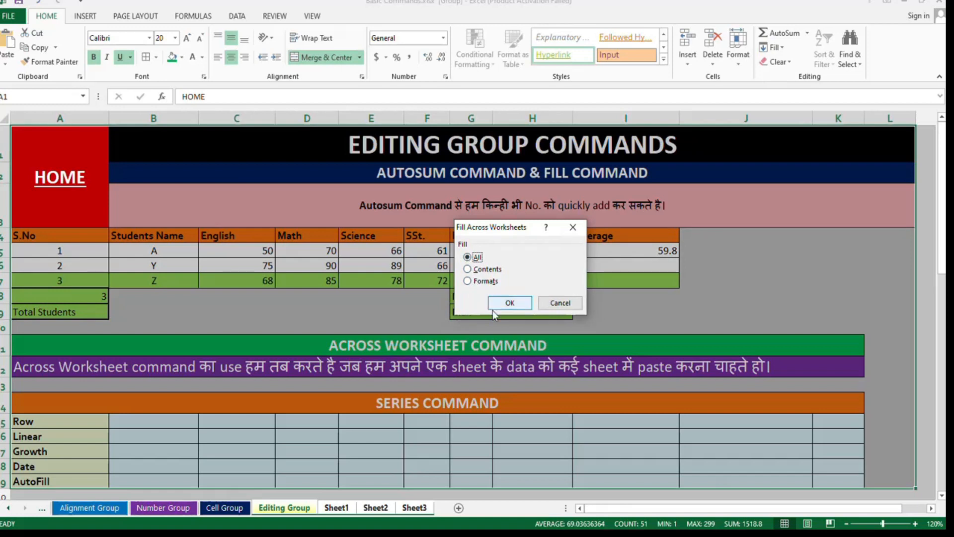
click(510, 302)
- Check Sheet1 and Sheet2 for the filled Editing Group content, and return to the Editing Group sheet
click(338, 512)
click(374, 512)
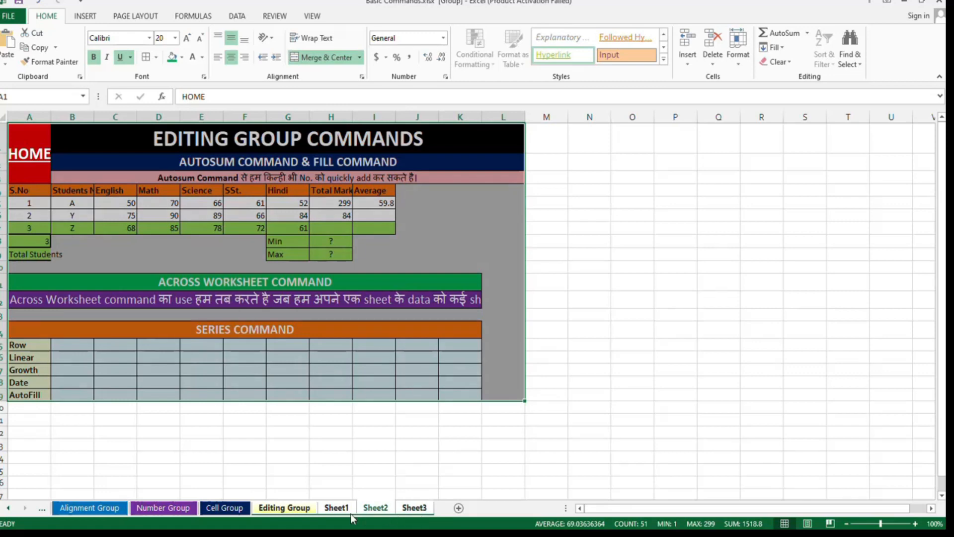
click(284, 512)
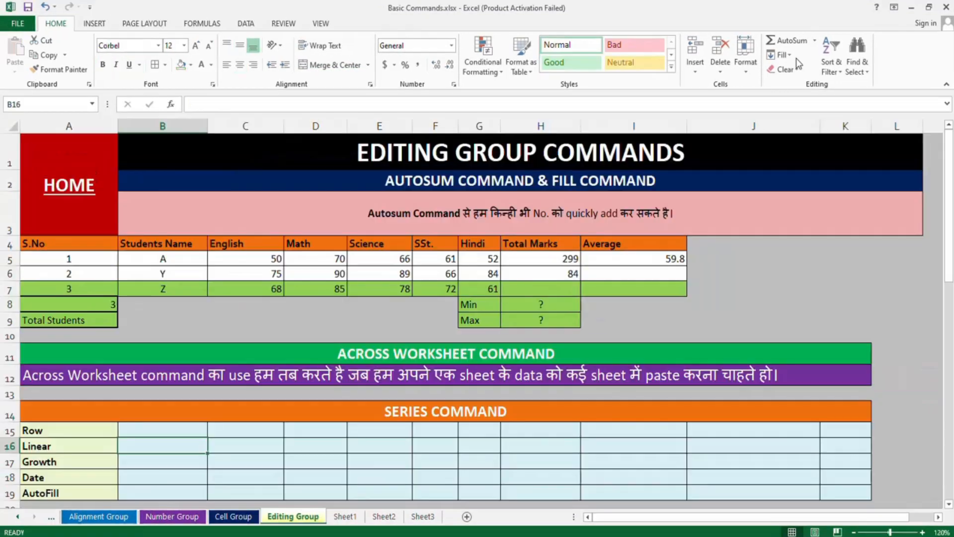
click(780, 48)
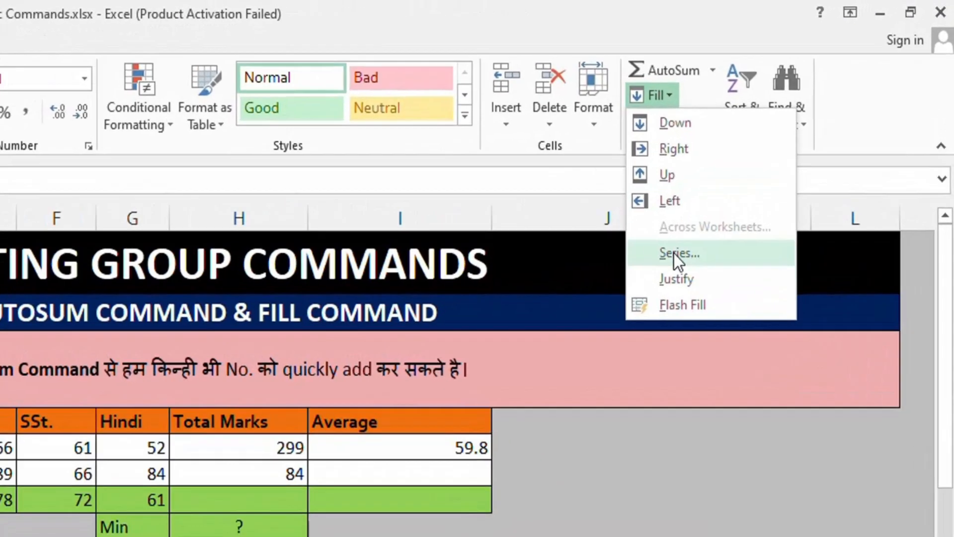
click(634, 298)
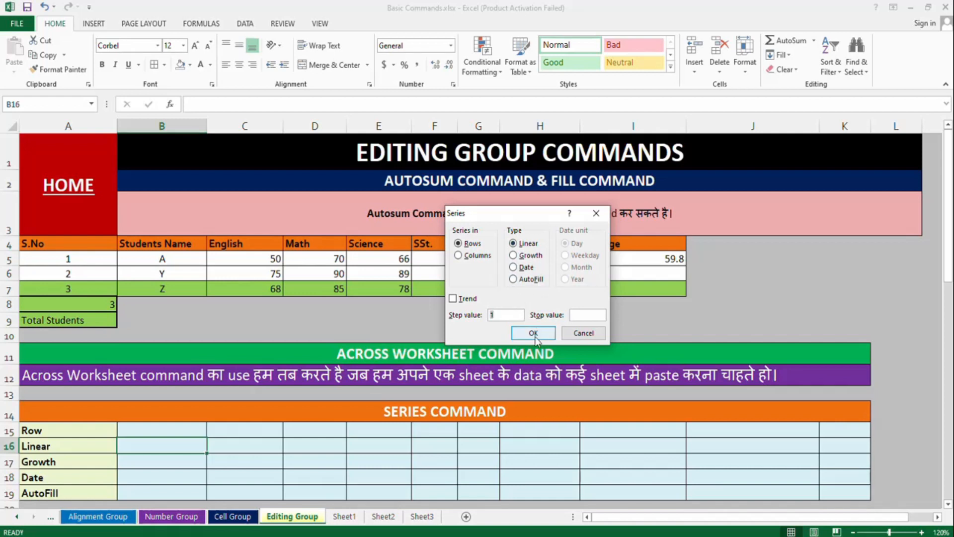
click(466, 244)
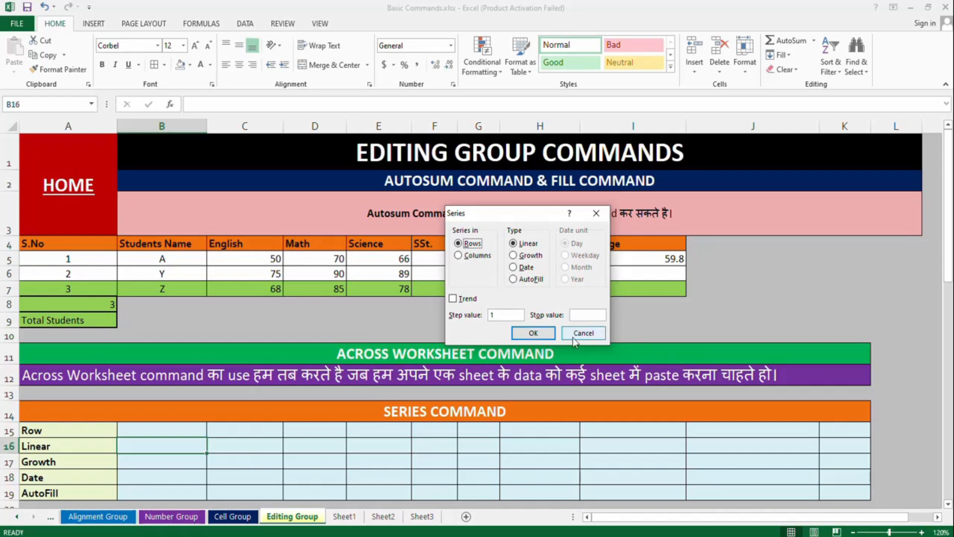
click(591, 332)
- Enter 1 as the start value in B16 of the Linear row and select B16:K16
click(55, 428)
click(58, 445)
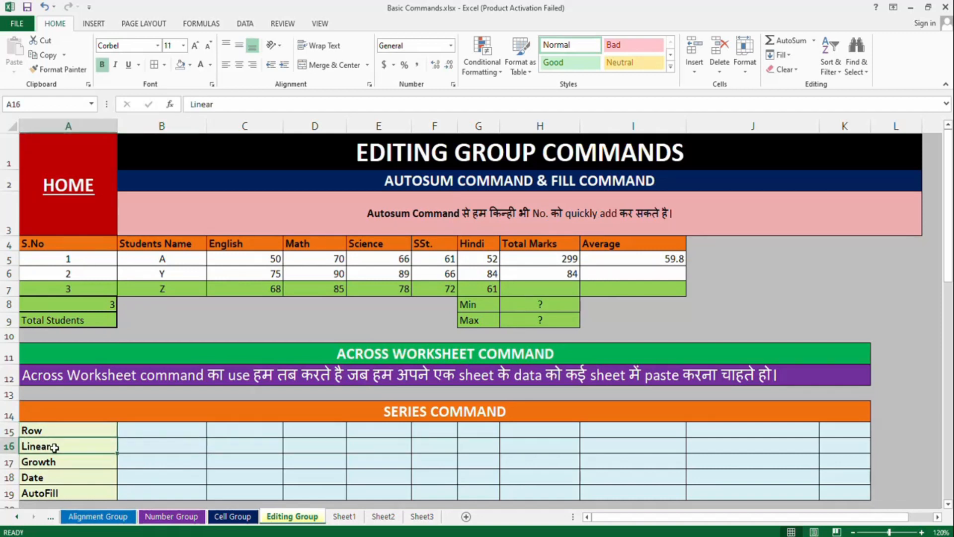
click(154, 444)
text(1)
key(Tab)
click(155, 444)
key(shift+Right)
key(shift+Right)
key(shift+Right)
key(shift+Right)
key(shift+Right)
key(shift+Right)
key(shift+Right)
key(shift+Right)
key(shift+Right)
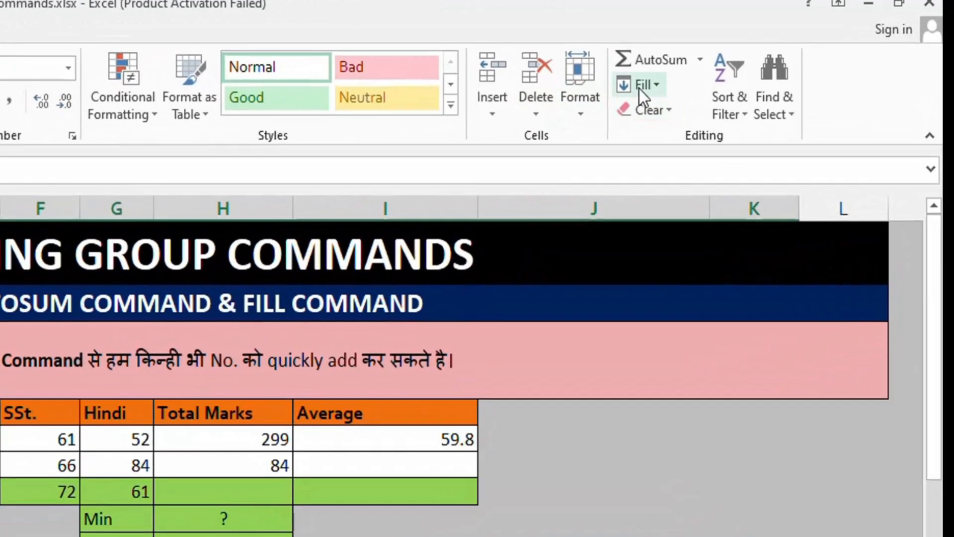
- Fill the selected Linear row cells with a linear series in rows, using a step value of 1
click(779, 55)
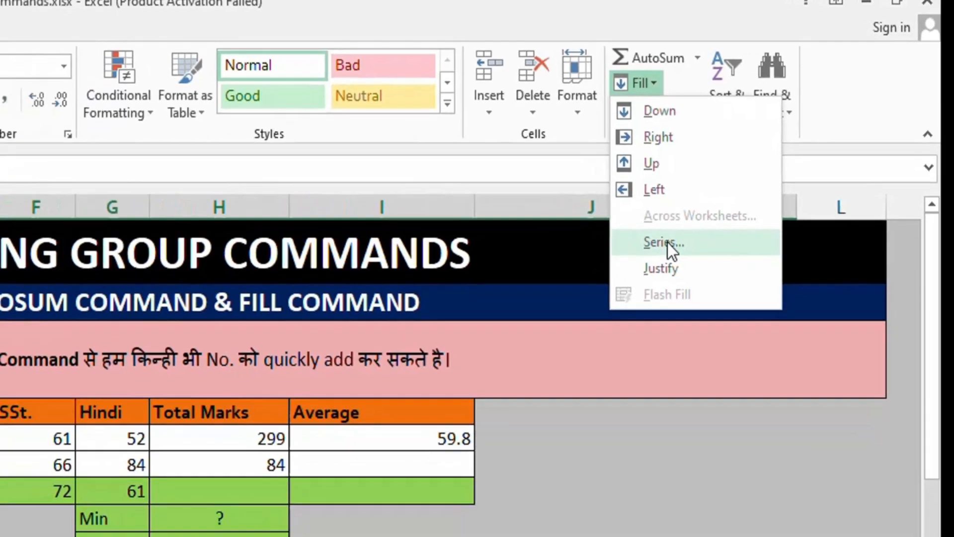
click(623, 277)
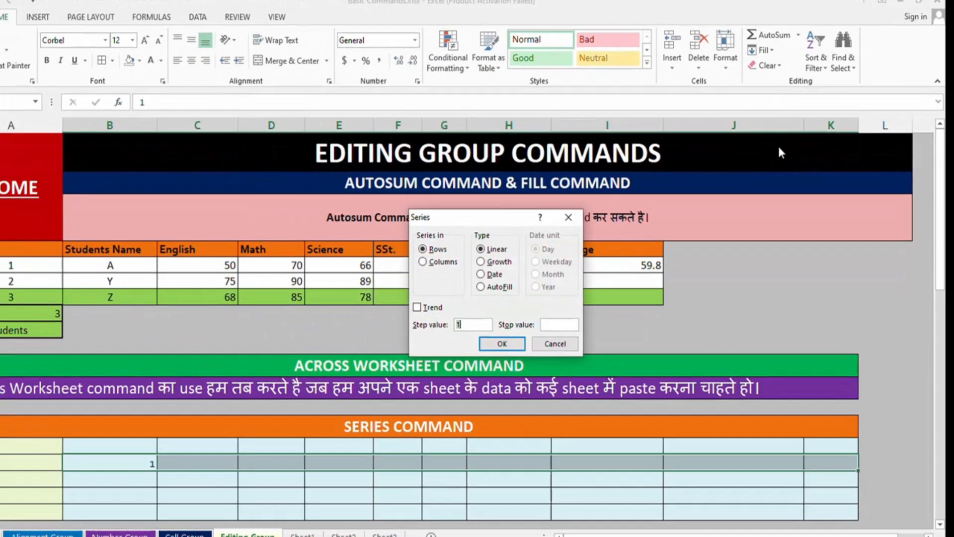
click(436, 249)
click(521, 238)
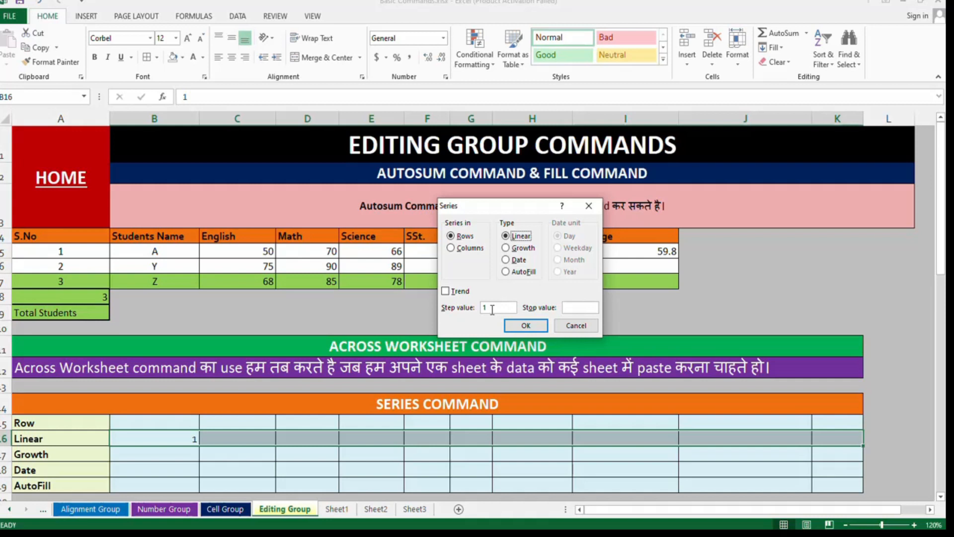
click(520, 326)
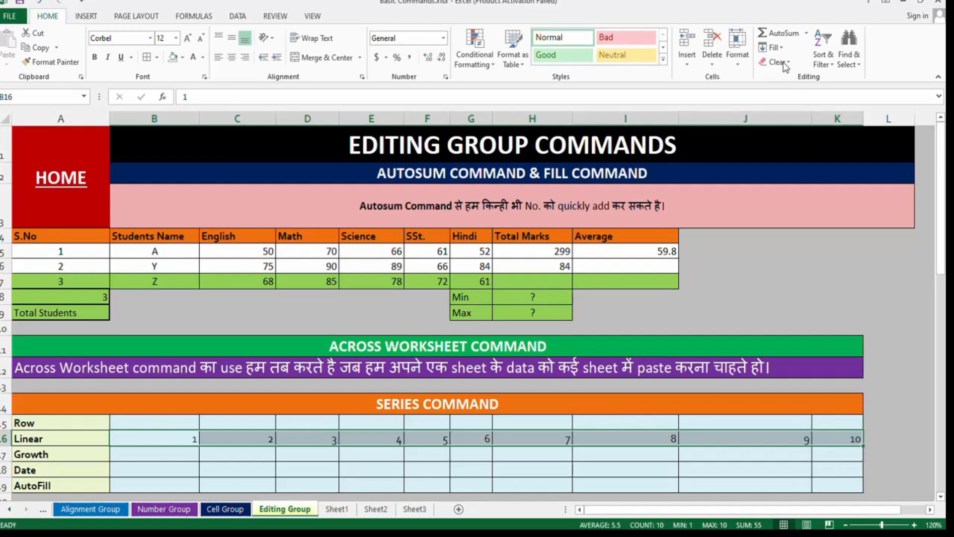
- Refill the Linear row cells B16:K16 with a linear series using a step value of 10
click(773, 47)
click(784, 138)
click(490, 307)
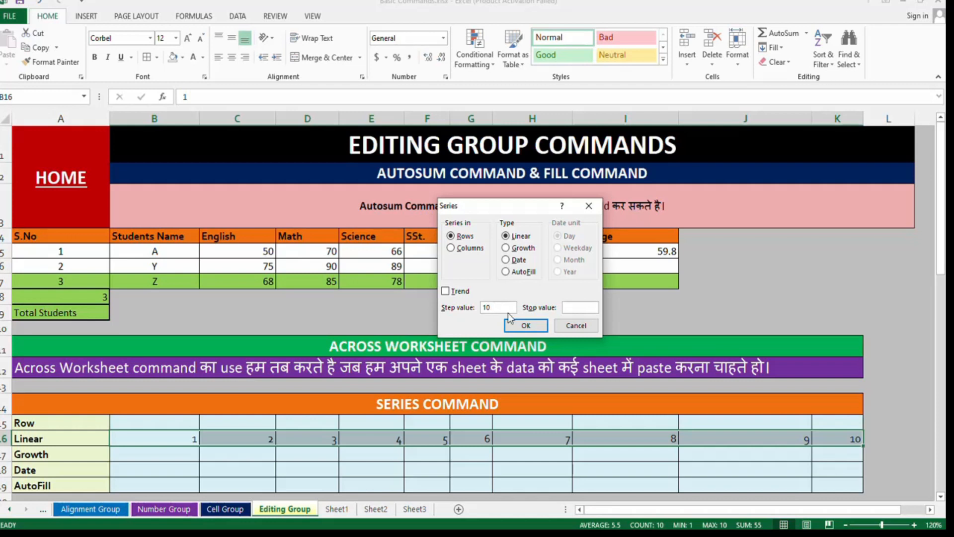
click(525, 326)
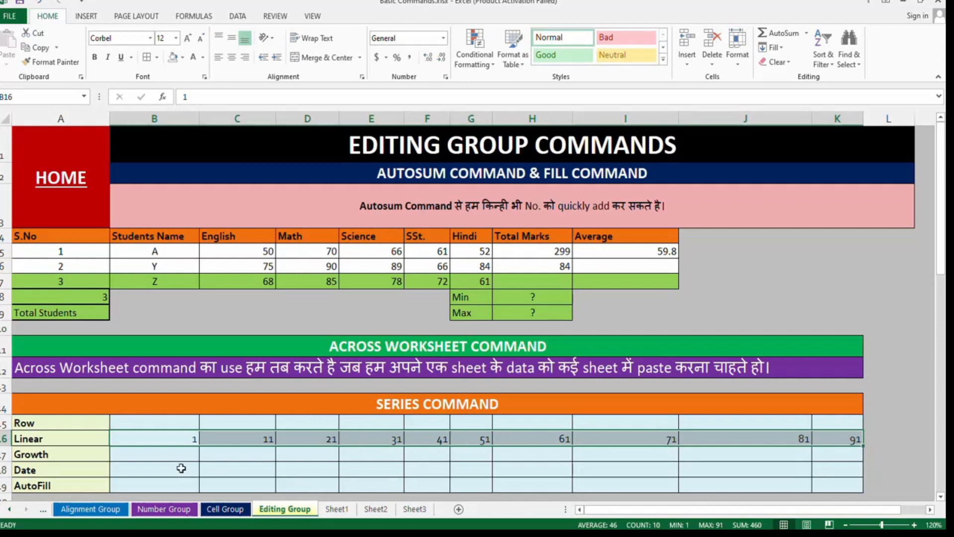
- Enter 2 as the start value in B17 of the Growth row and select B17:K17
click(166, 456)
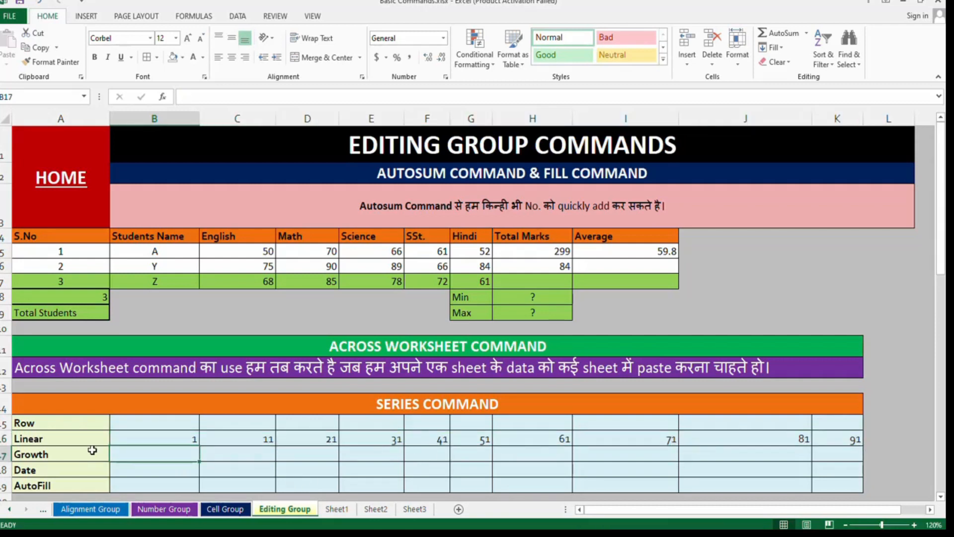
click(49, 423)
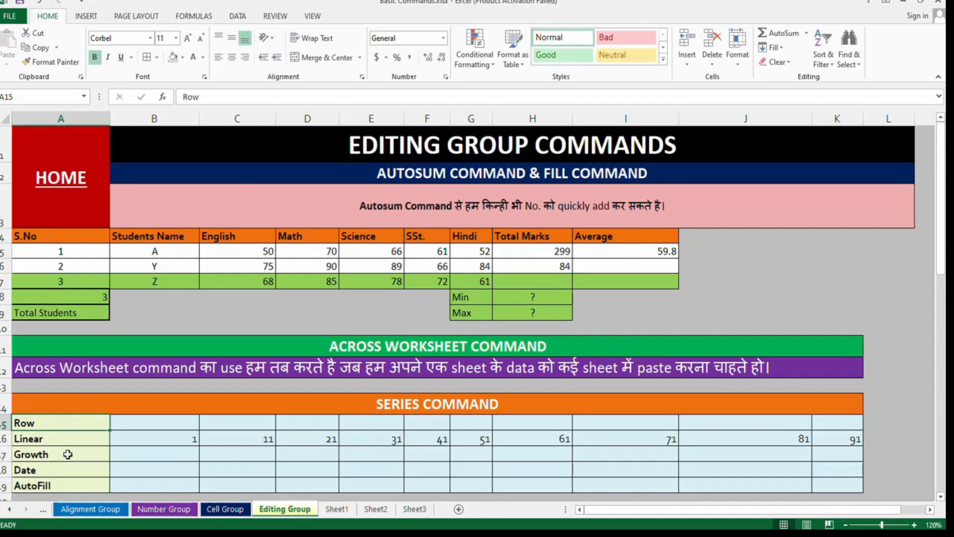
click(165, 453)
text(2)
key(ctrl+Return)
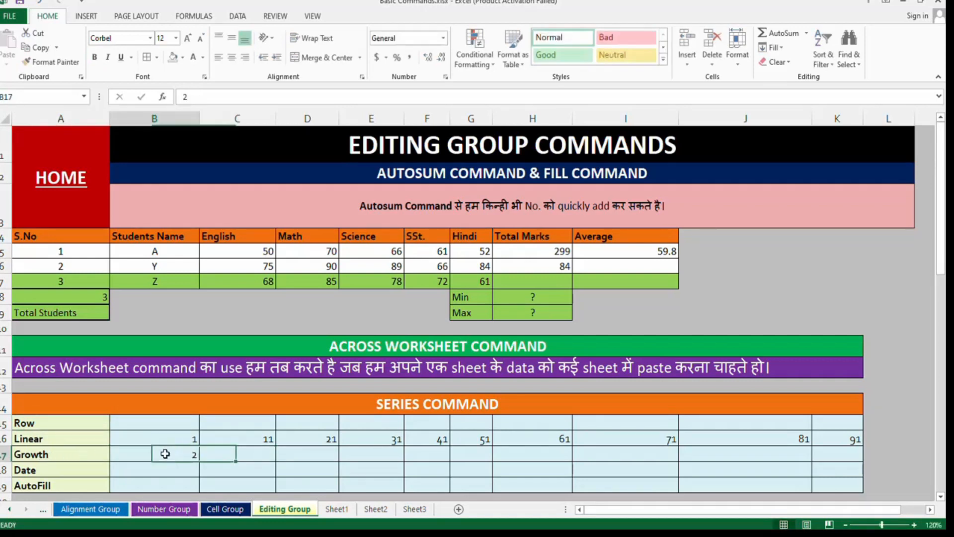
key(shift+Right)
key(shift+Right)
key(shift+Right)
key(shift+Right)
key(shift+Right)
key(shift+Right)
key(shift+Right)
key(shift+Right)
key(shift+Right)
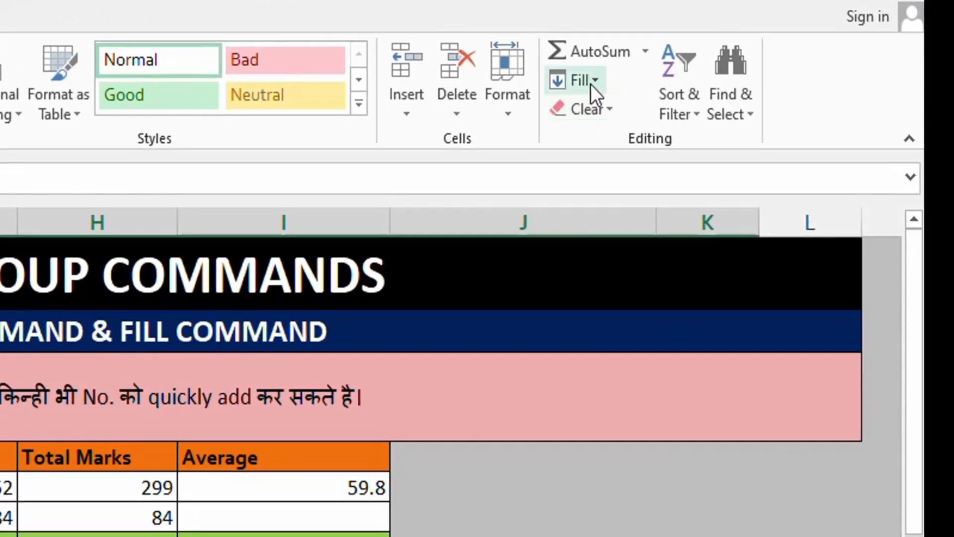
- Fill the selected Growth row cells with a growth series in rows, using a step value of 1
click(591, 85)
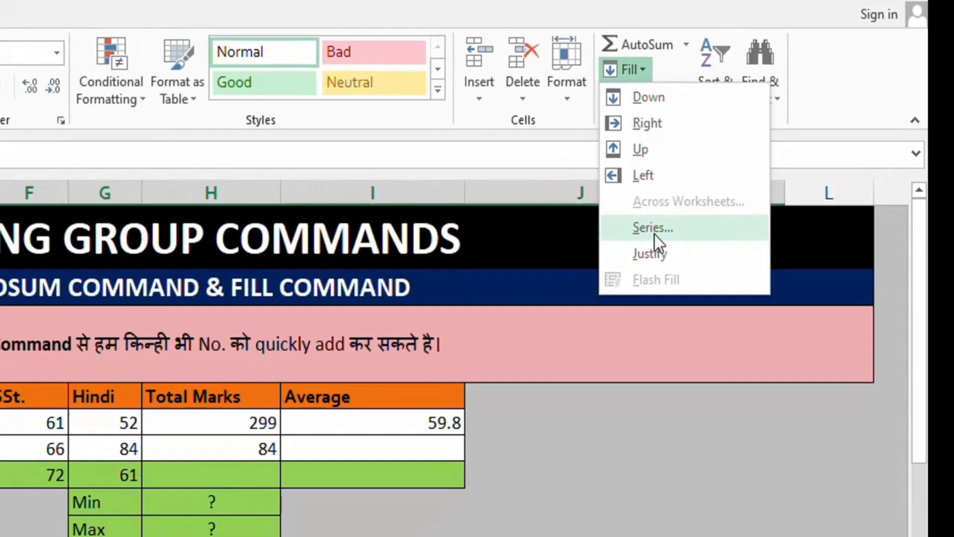
click(608, 263)
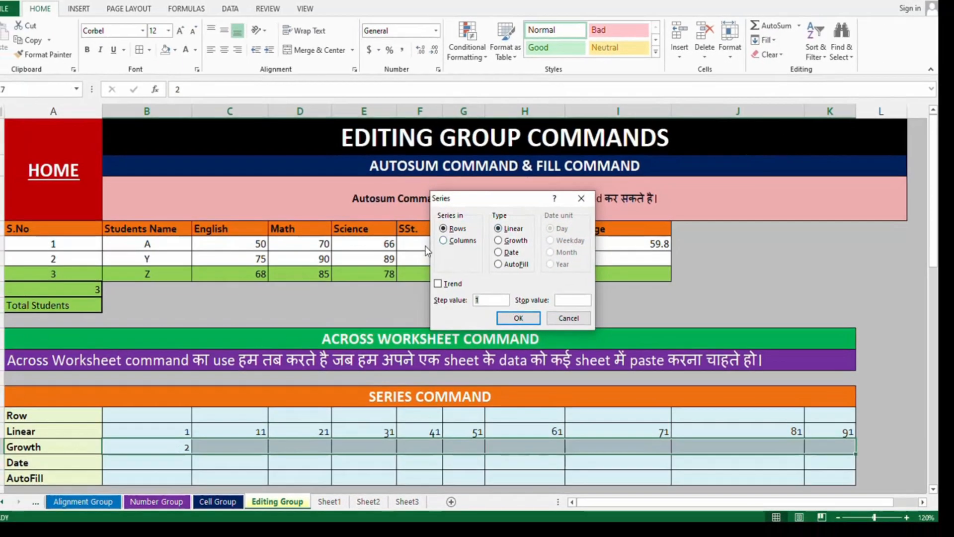
click(444, 229)
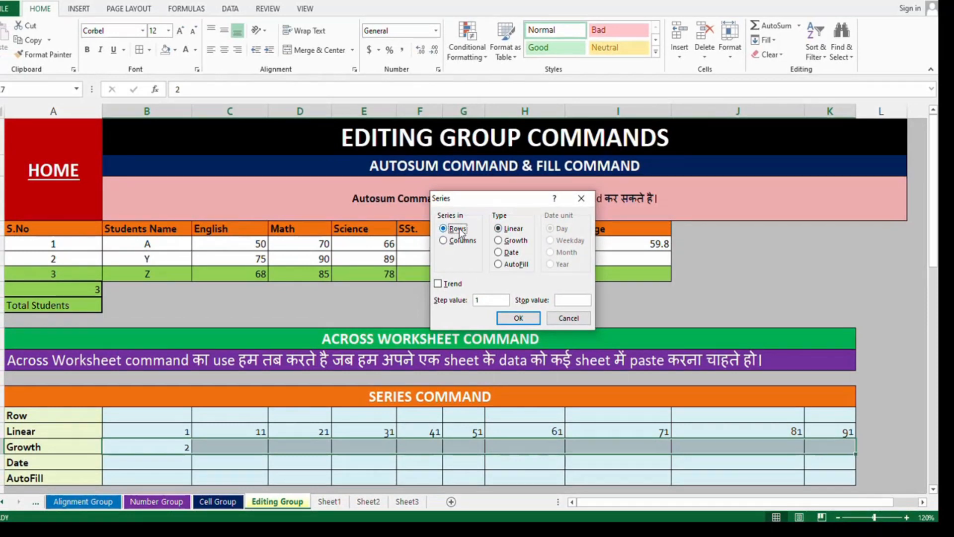
click(500, 240)
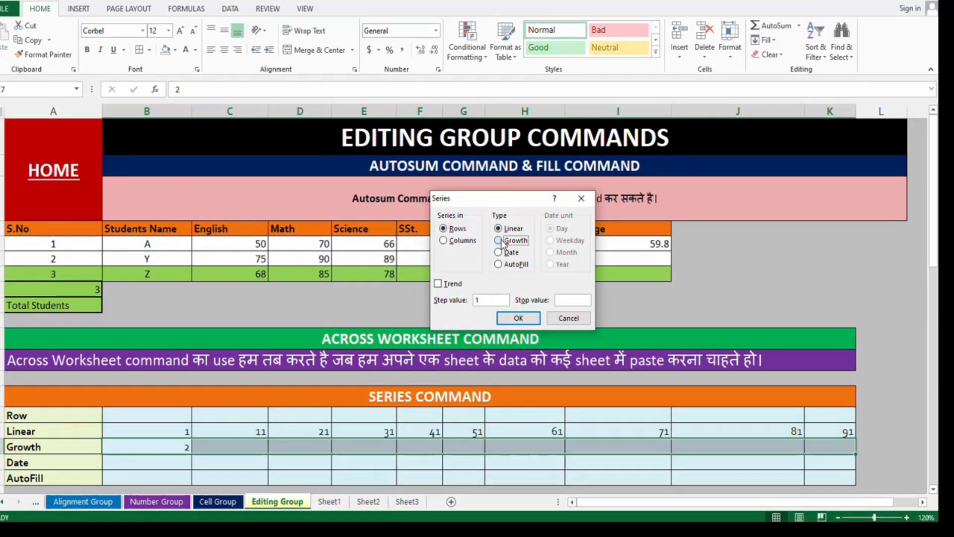
click(484, 300)
click(518, 318)
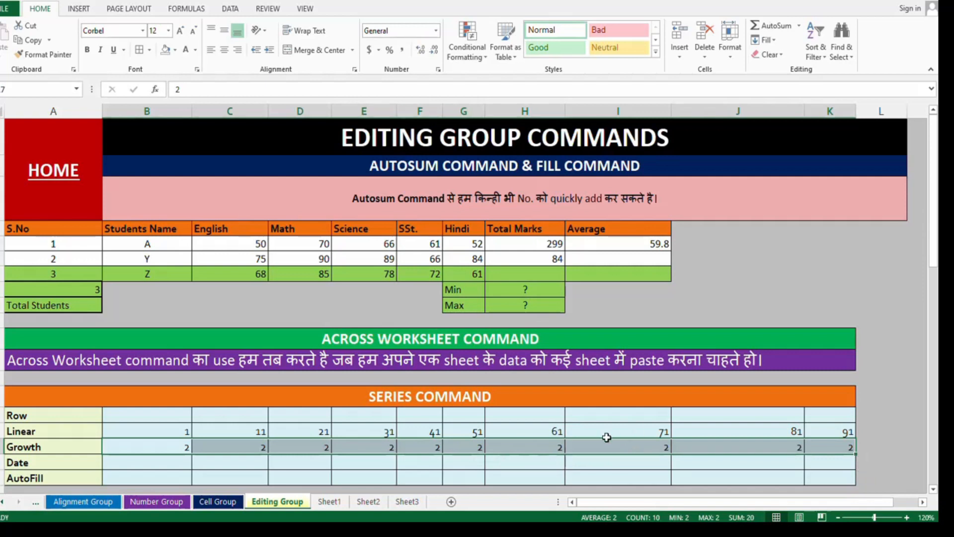
- Refill the Growth row cells B17:K17 with a growth series using a step value of 2, and inspect the first two cells
click(765, 40)
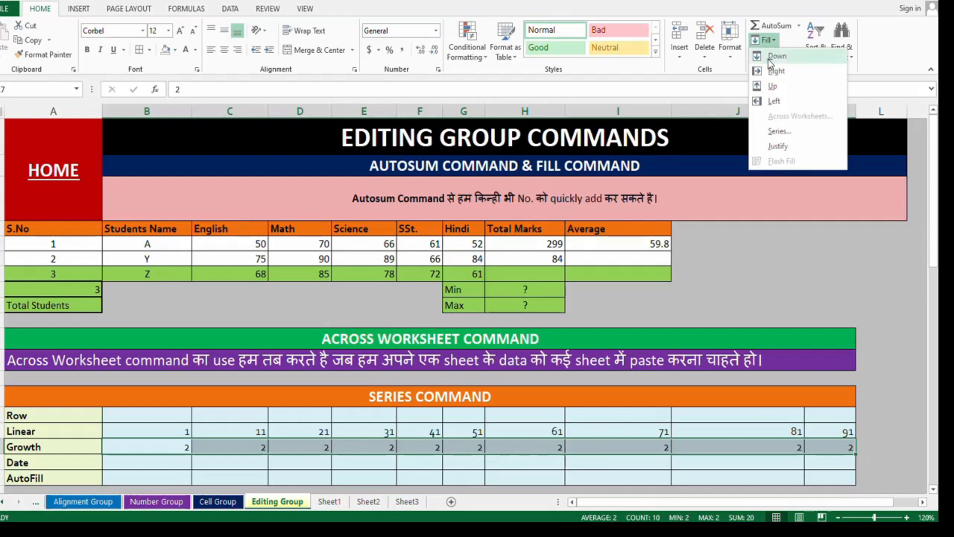
click(779, 131)
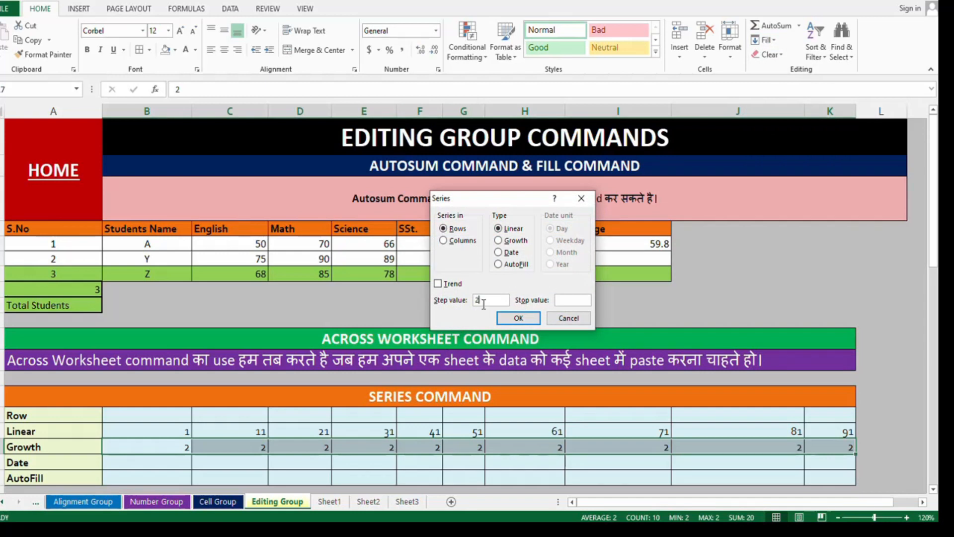
click(498, 241)
click(521, 319)
click(185, 451)
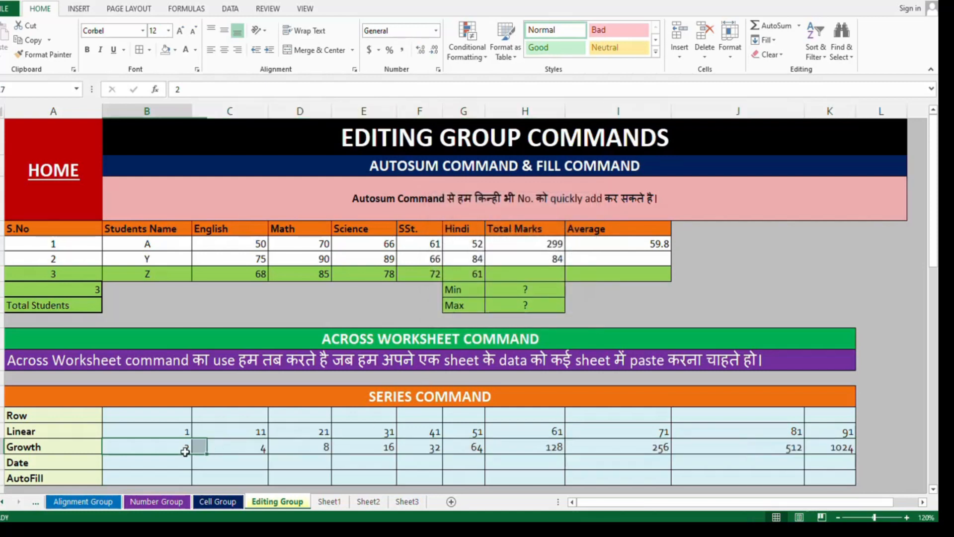
click(244, 447)
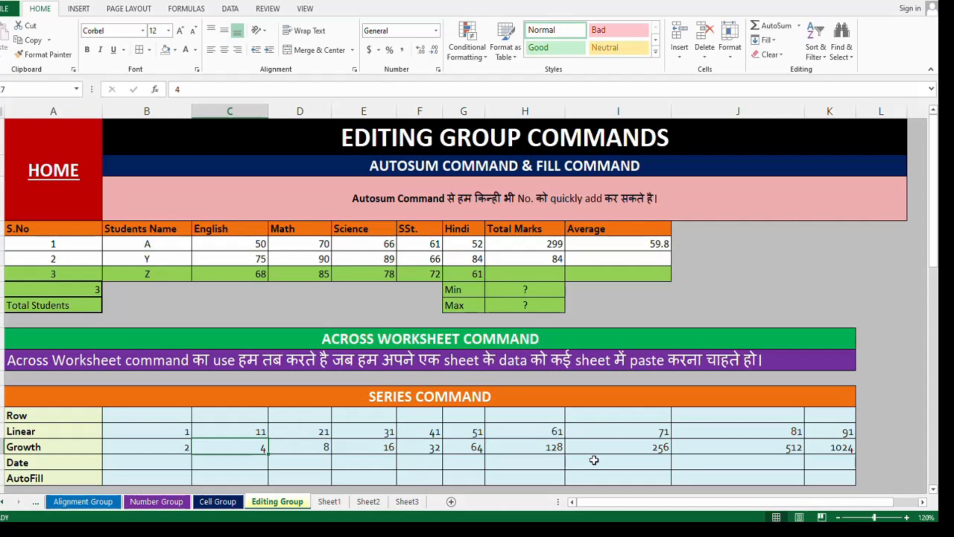
- Enter 02/01/2023 as the start date in B18 of the Date row
click(158, 462)
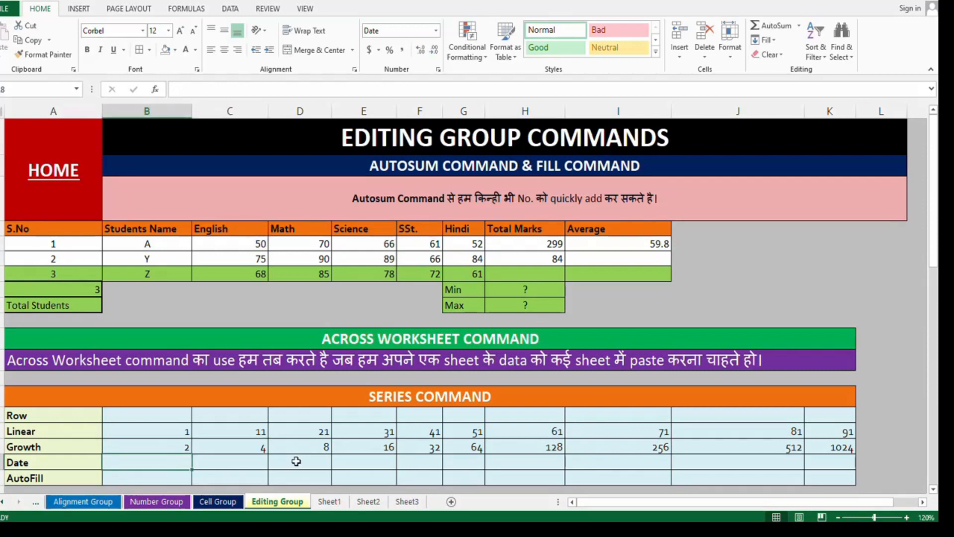
text(02/01/2023)
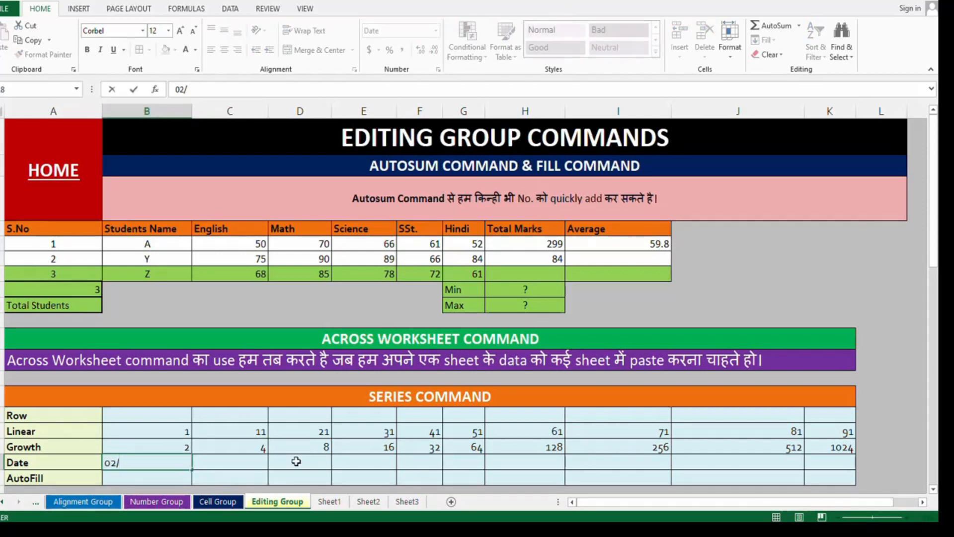
key(Return)
key(Up)
- Fill B18:K18 of the Date row with a date series in rows, using the Day unit and a step value of 1
key(shift+Right)
key(shift+Right)
key(shift+Right)
key(shift+Right)
key(shift+Right)
key(shift+Right)
key(shift+Right)
key(shift+Right)
key(shift+Right)
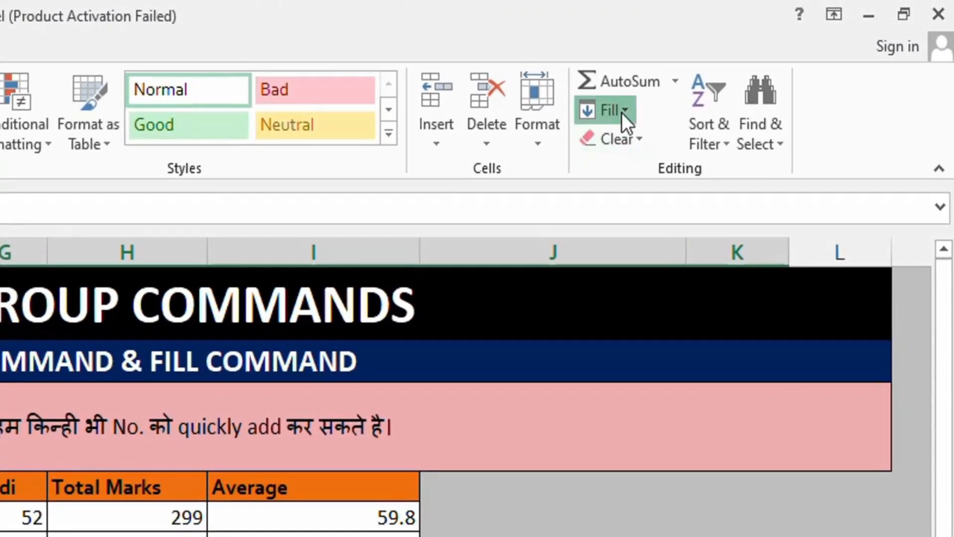
click(621, 113)
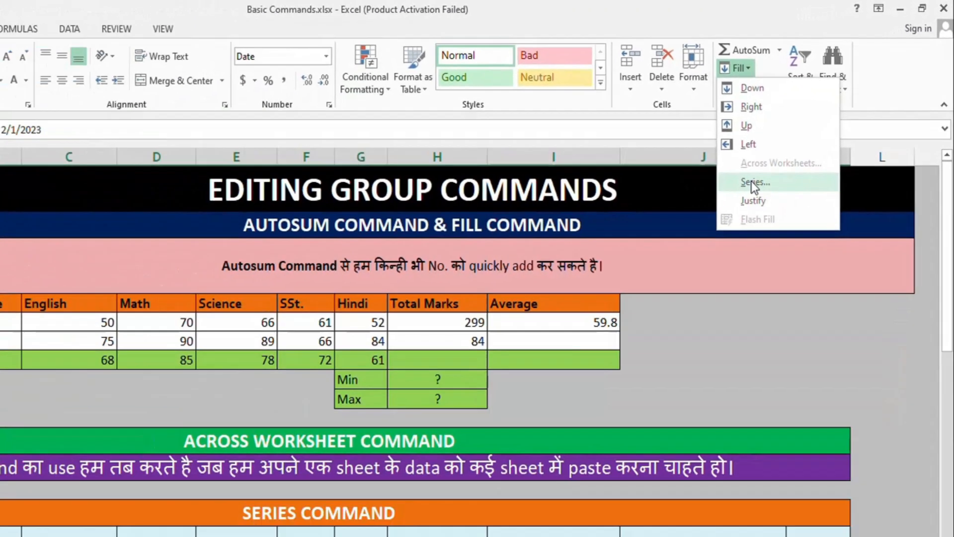
click(638, 291)
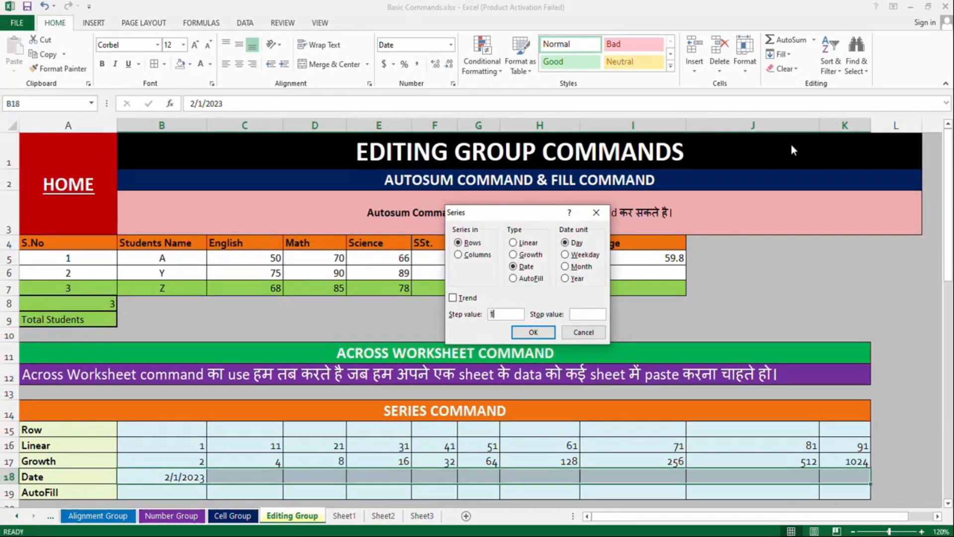
click(522, 269)
click(533, 331)
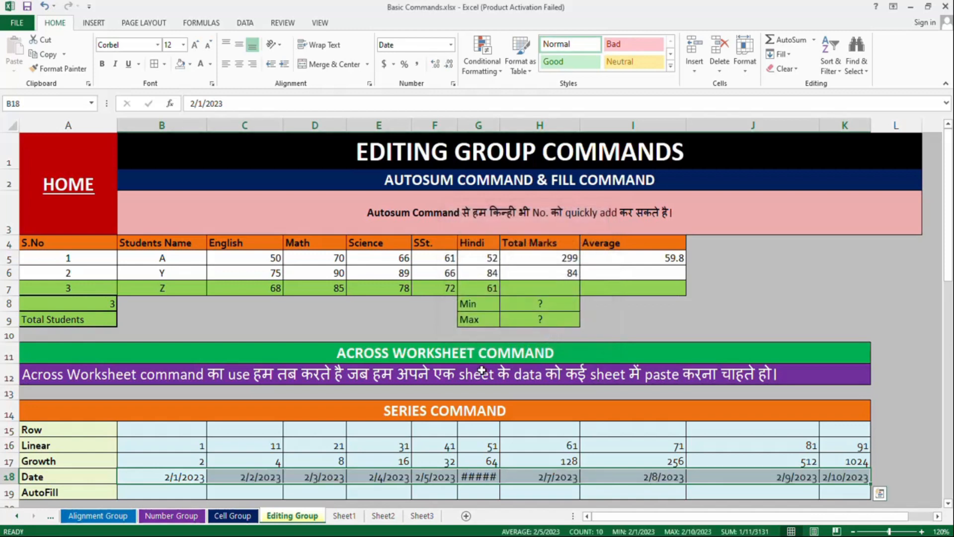
- Auto-fit the width of column G to its contents so the date in the Date row fits
double_click(500, 125)
click(185, 480)
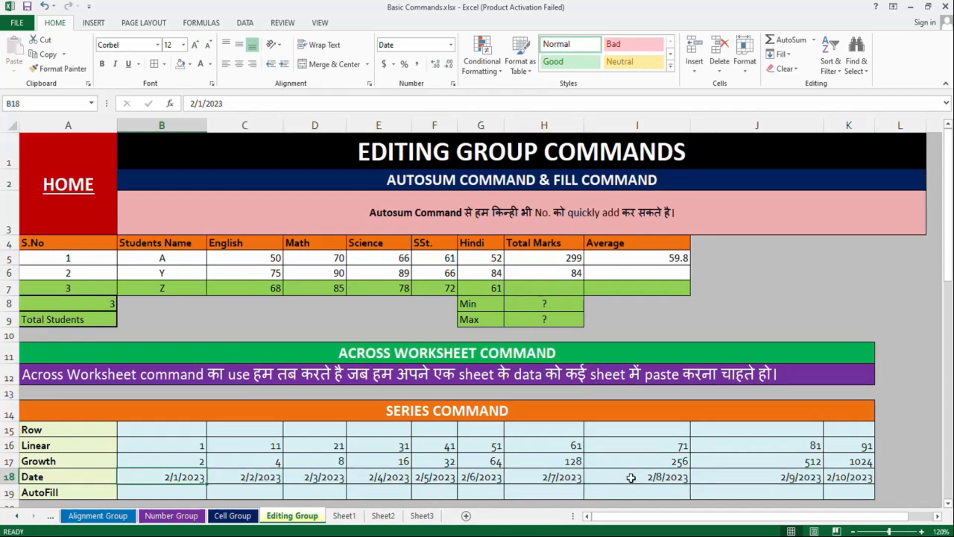
click(46, 428)
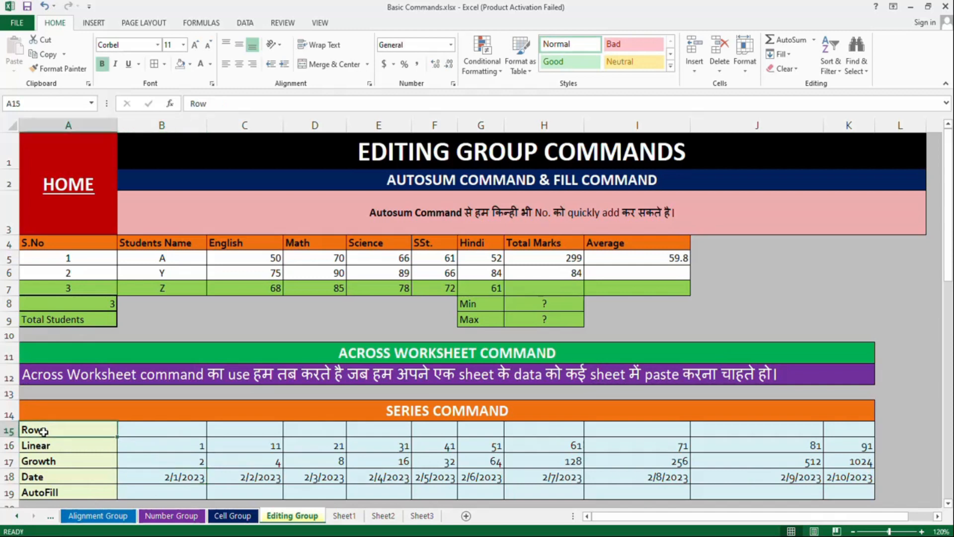
- Enter 1 as the start value in B19 of the AutoFill row
click(48, 492)
click(166, 493)
text(1)
key(Return)
click(166, 493)
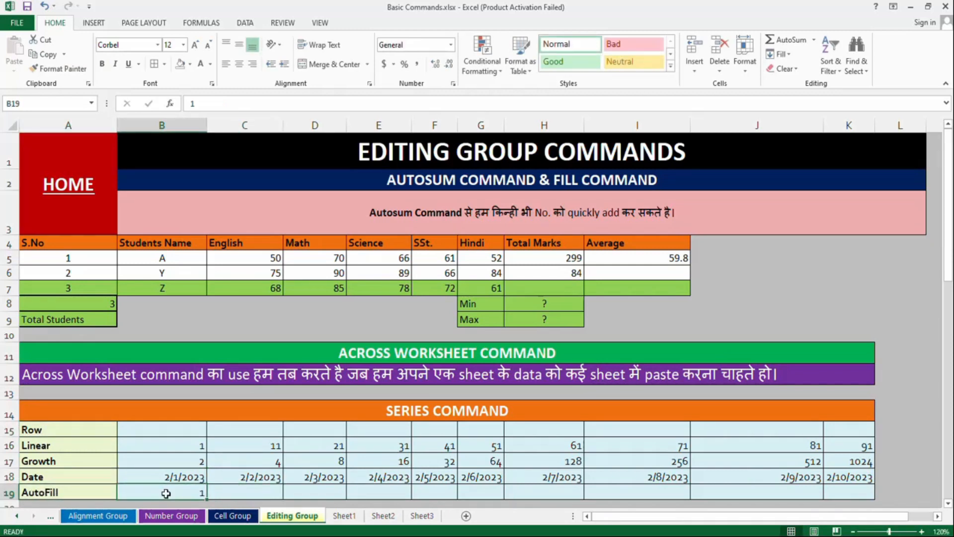
- Fill B19:K19 of the AutoFill row with a series in rows, using the AutoFill type
key(shift+Right)
key(shift+Right)
key(shift+Right)
key(shift+Right)
key(shift+Right)
key(shift+Right)
key(shift+Right)
key(shift+Right)
key(shift+Right)
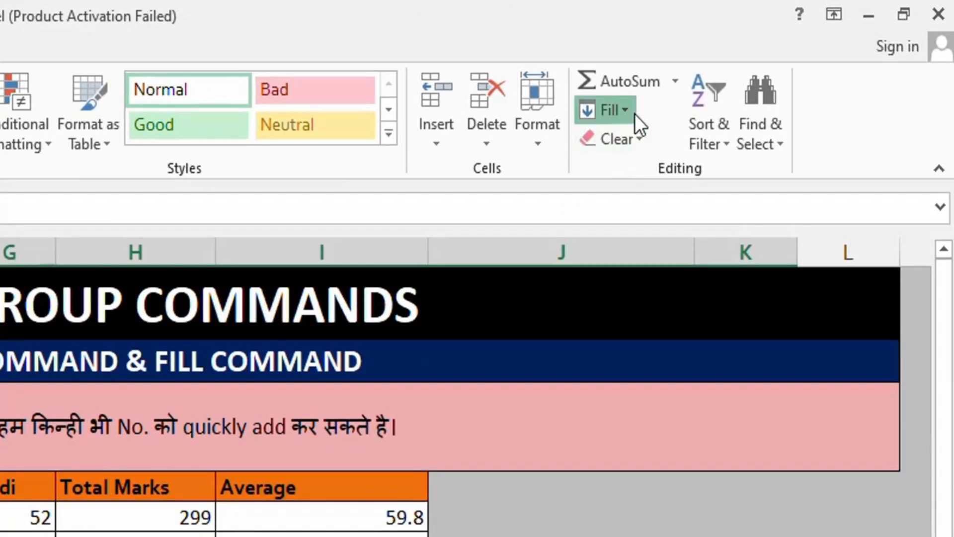
click(634, 114)
click(666, 293)
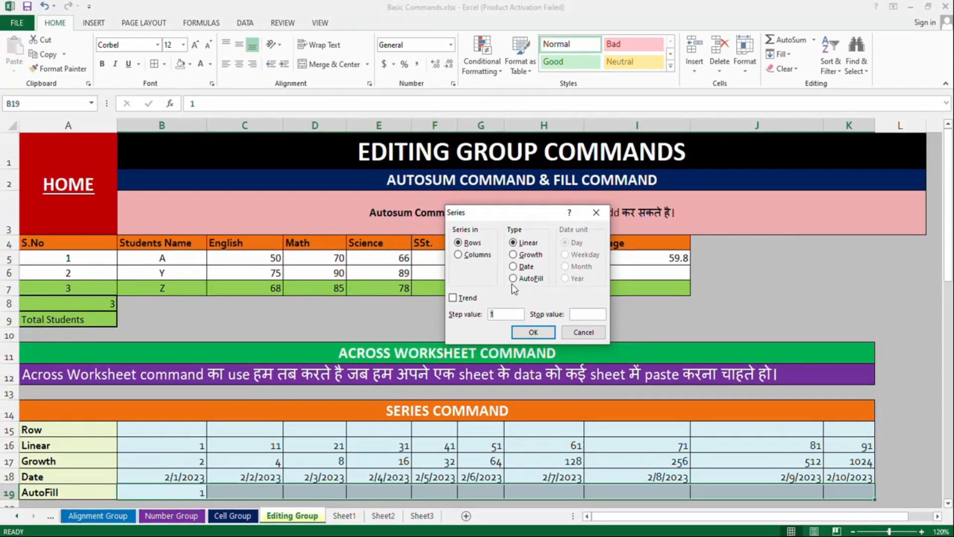
click(514, 281)
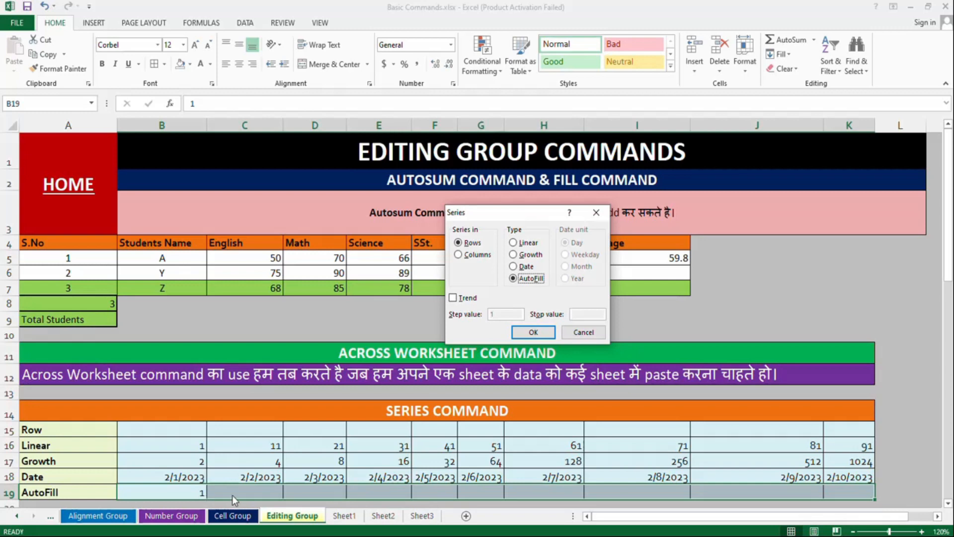
click(533, 332)
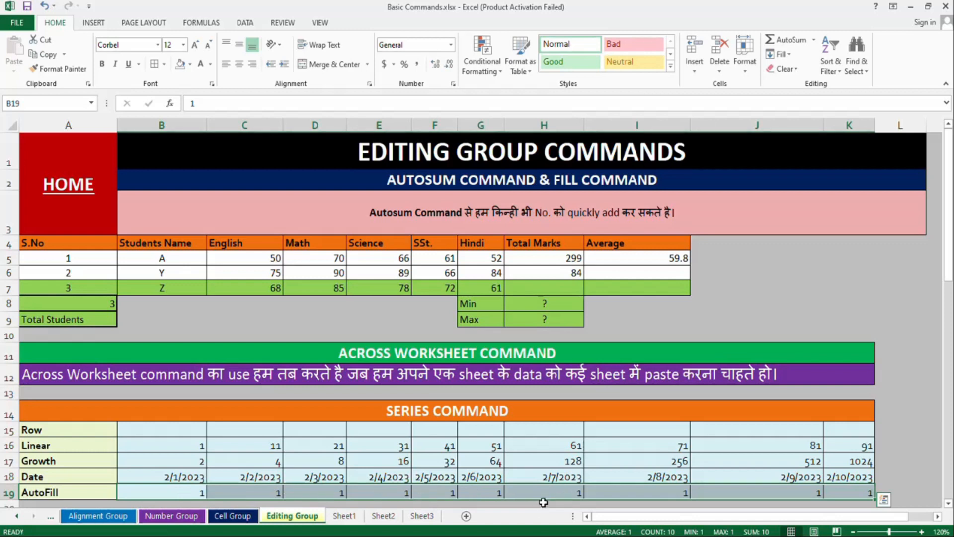
click(638, 493)
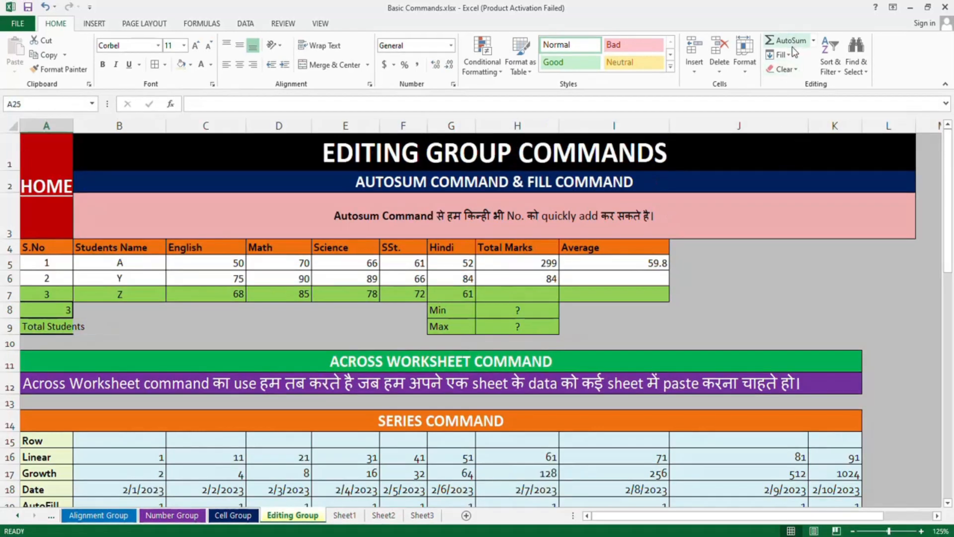
- Justify the text in A23 under the Justify Command heading, letting it extend into the cells below
click(785, 54)
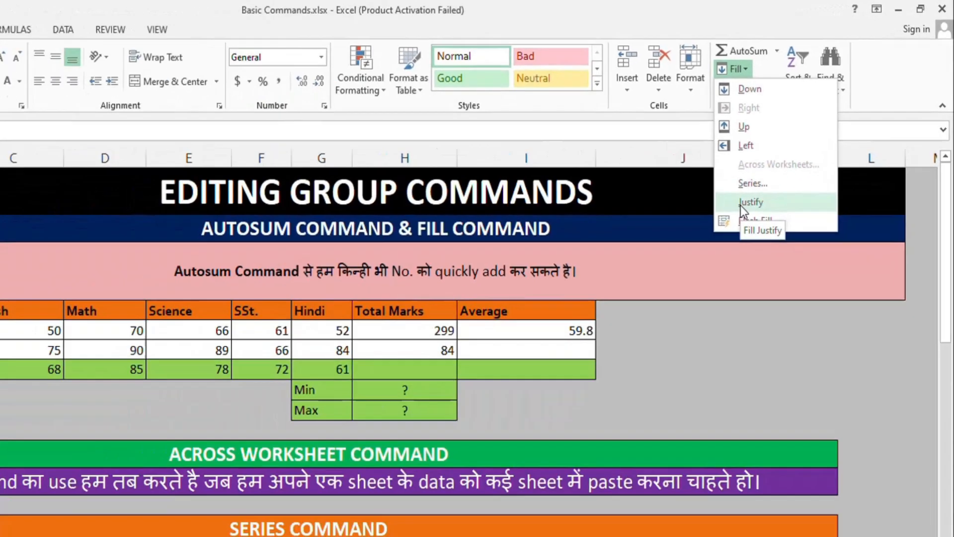
click(323, 400)
scroll(323, 401, down, 1)
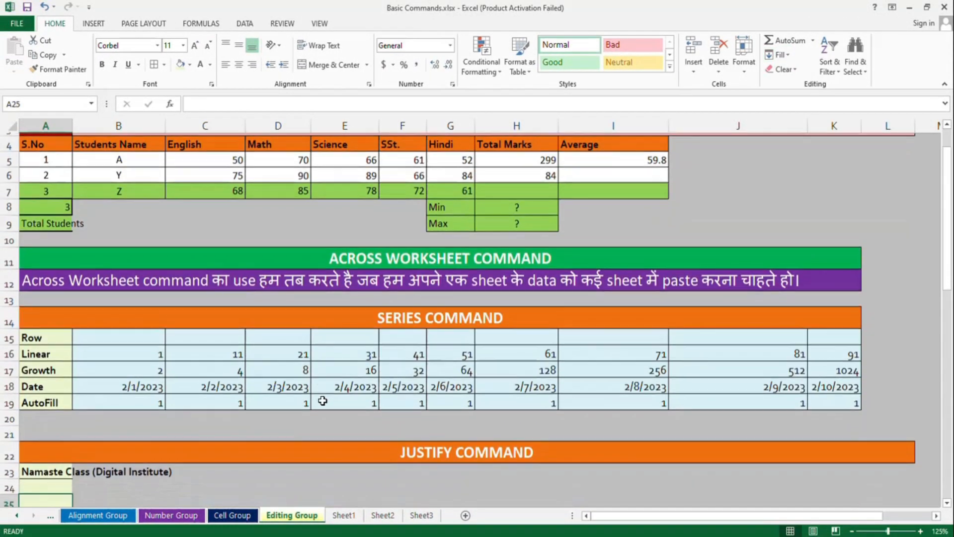
scroll(323, 400, down, 1)
click(52, 423)
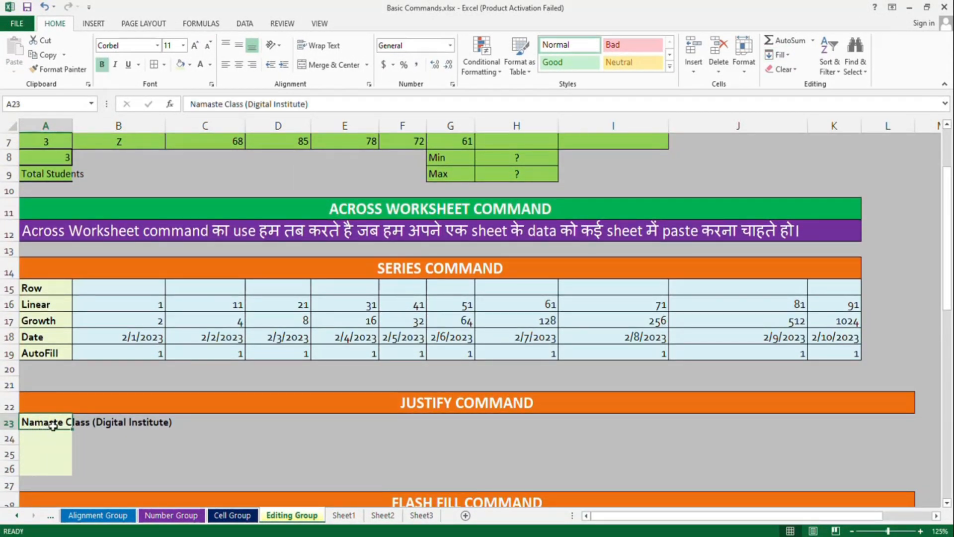
click(788, 55)
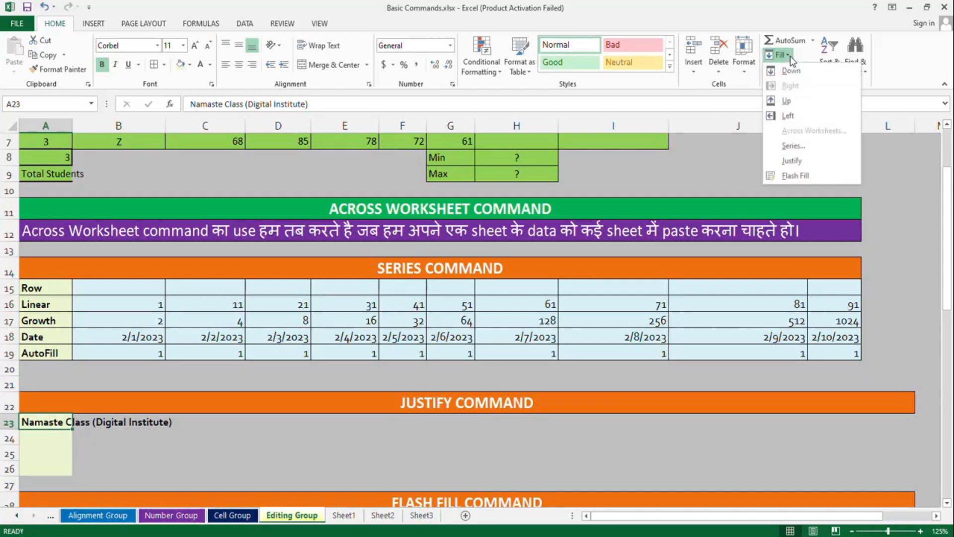
click(797, 161)
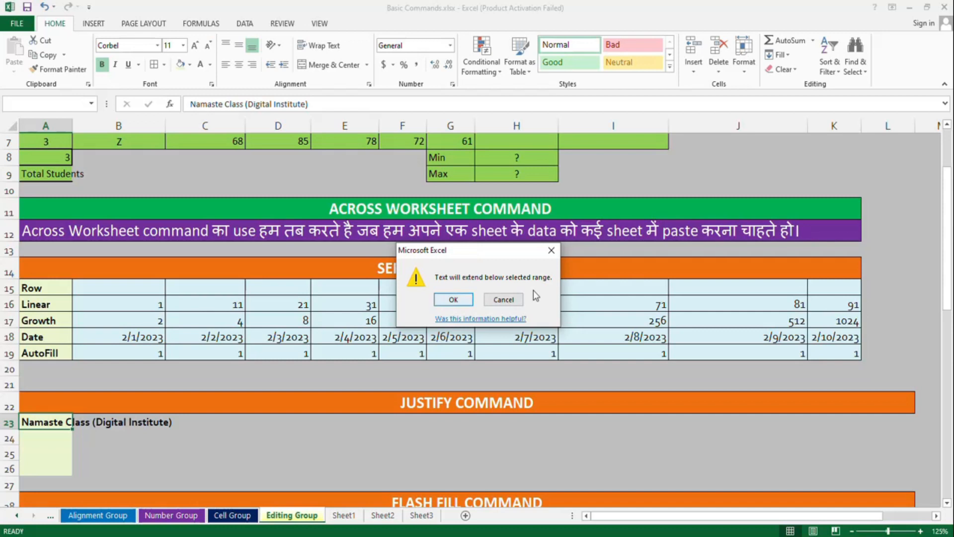
click(453, 299)
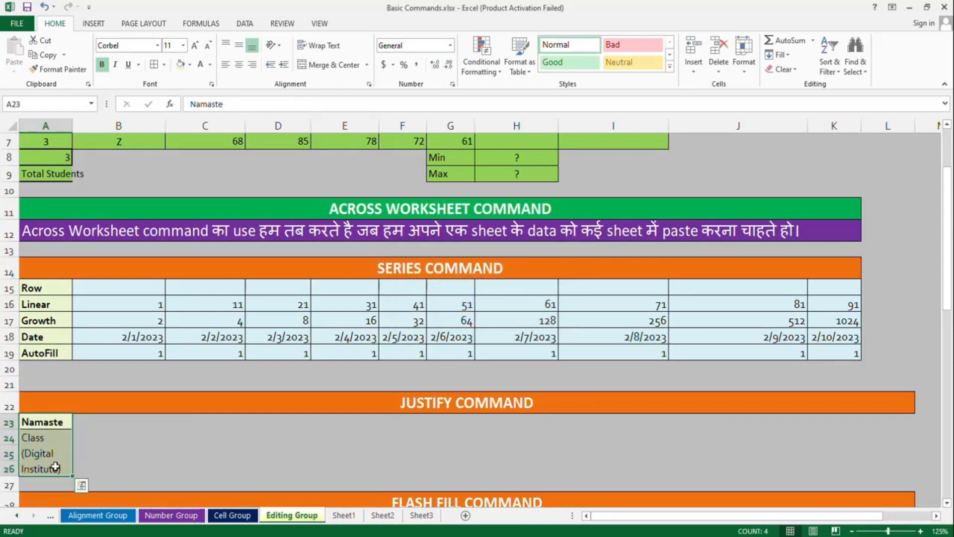
click(345, 484)
- Flash Fill the First column in C30:C34 of the Flash Fill table, following the example in C30
scroll(348, 485, down, 3)
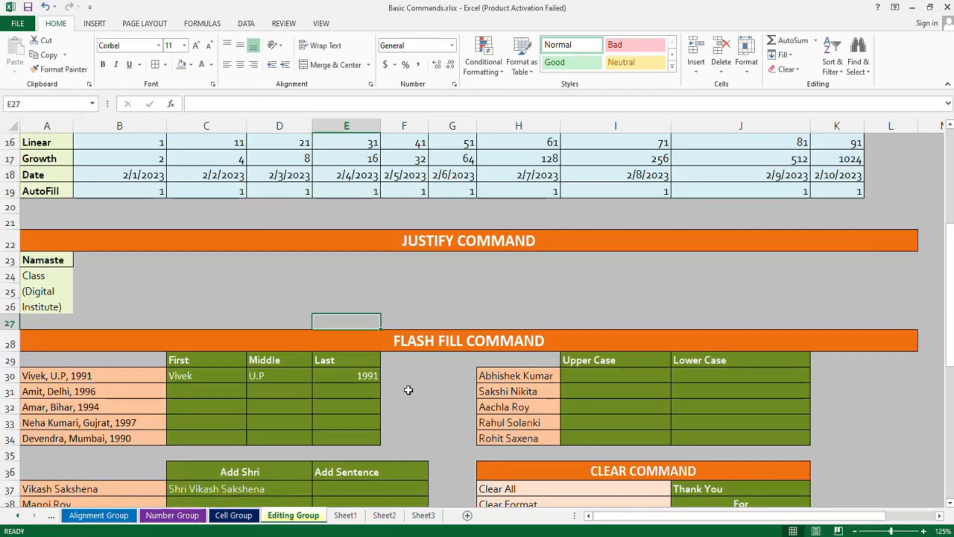
scroll(451, 344, down, 1)
scroll(456, 302, down, 1)
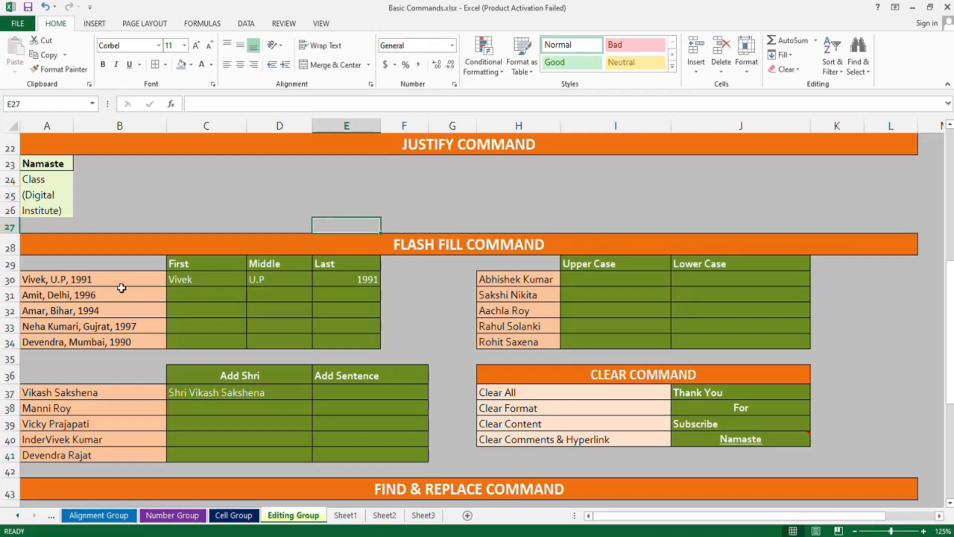
click(461, 244)
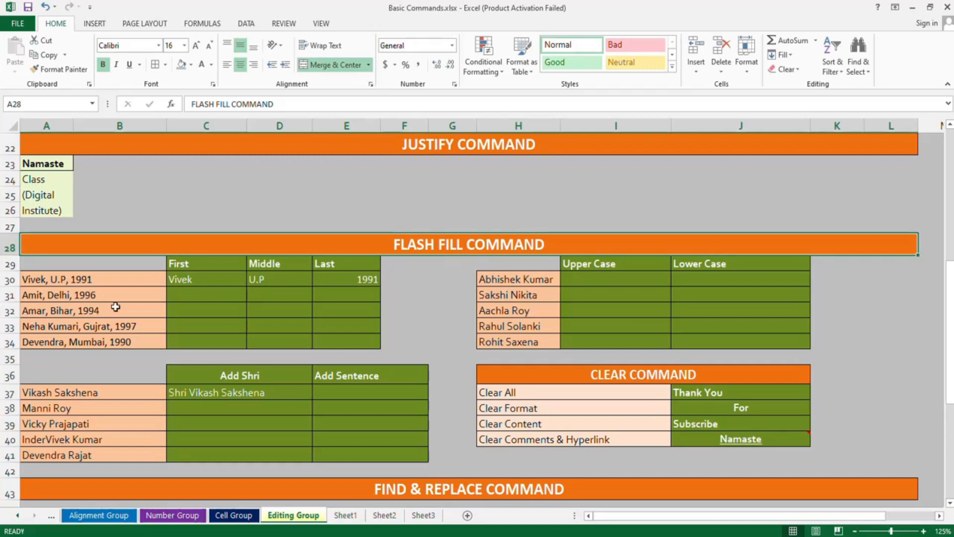
drag(72, 280, 87, 340)
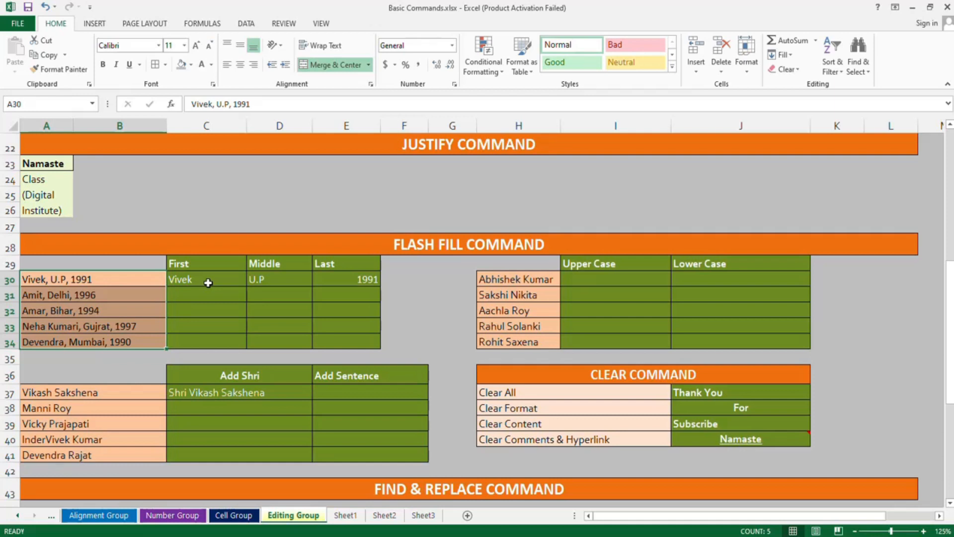
click(220, 279)
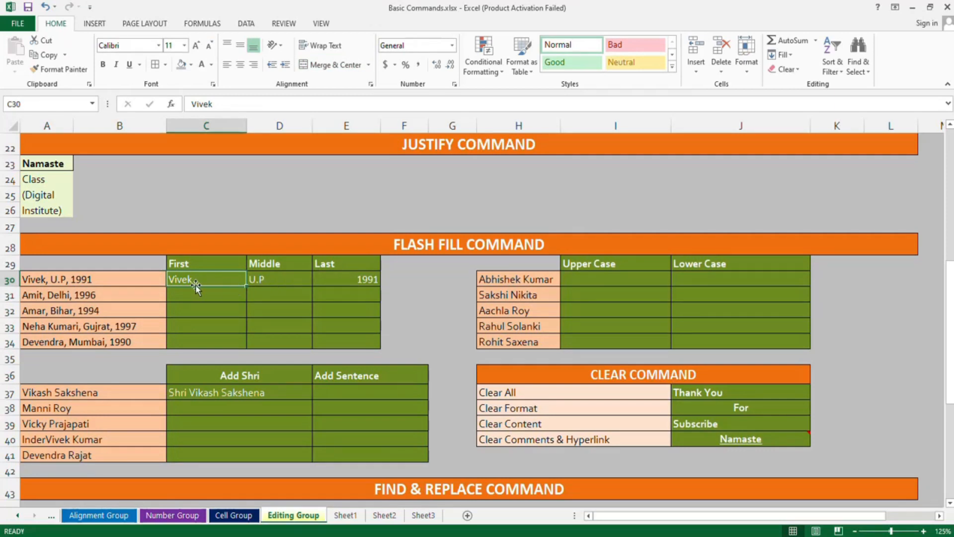
drag(210, 278, 214, 341)
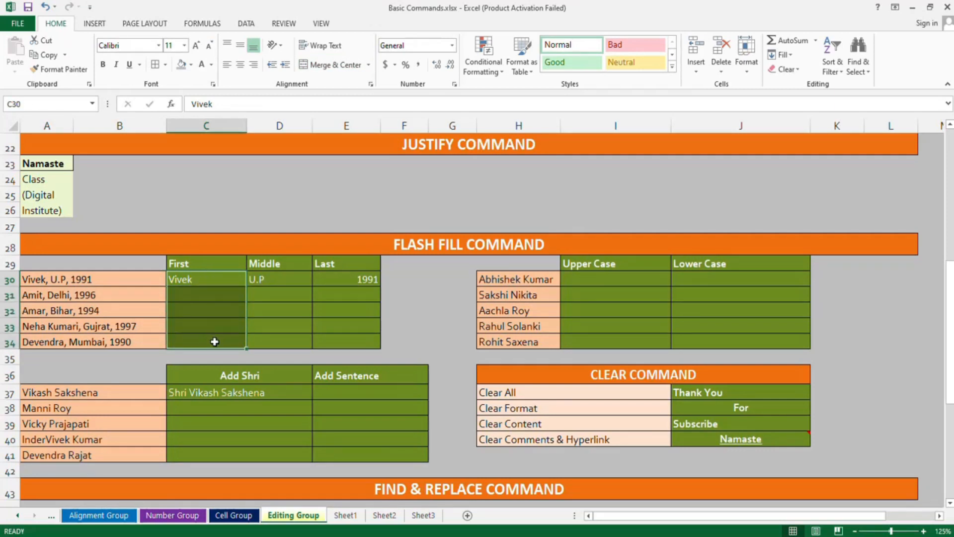
click(785, 55)
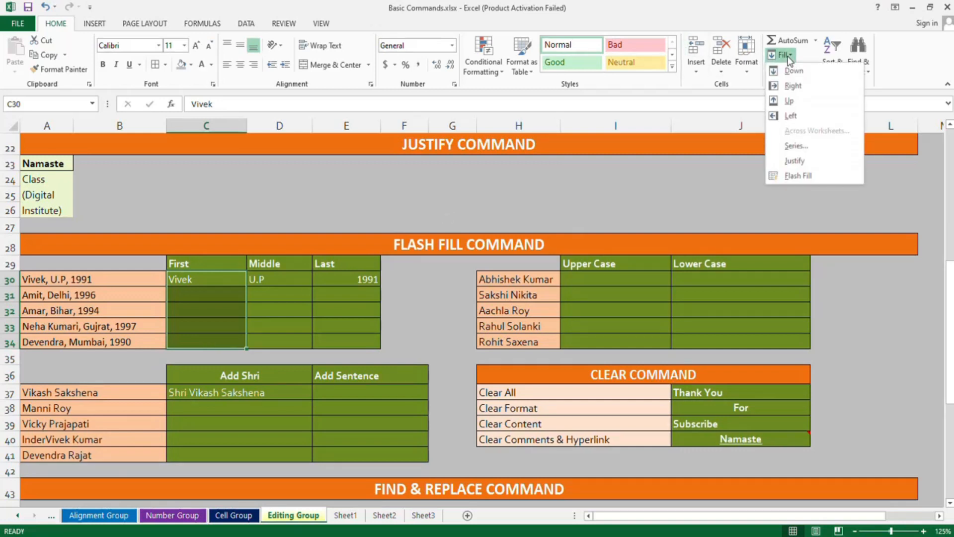
click(801, 175)
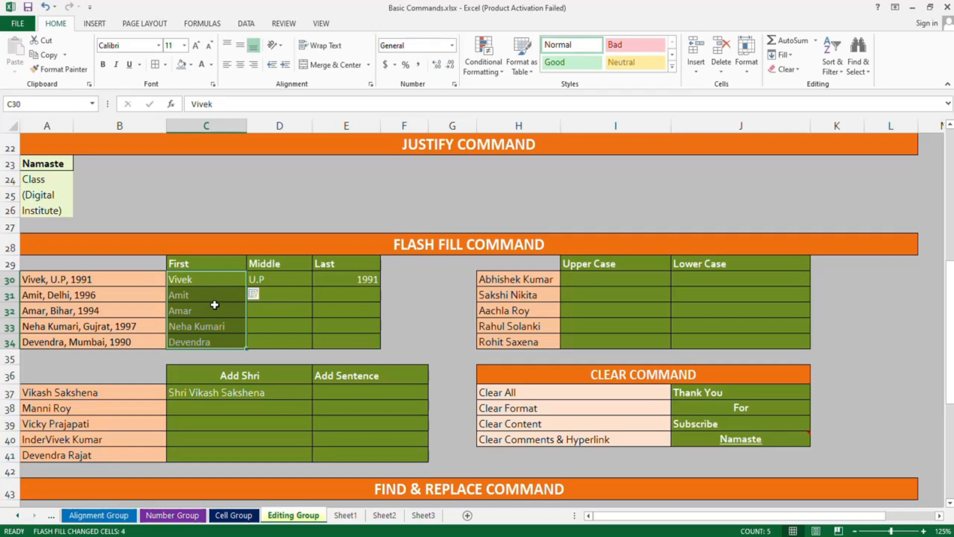
- Flash Fill the Middle column in D30:D34 from the U.P example in D30
click(291, 282)
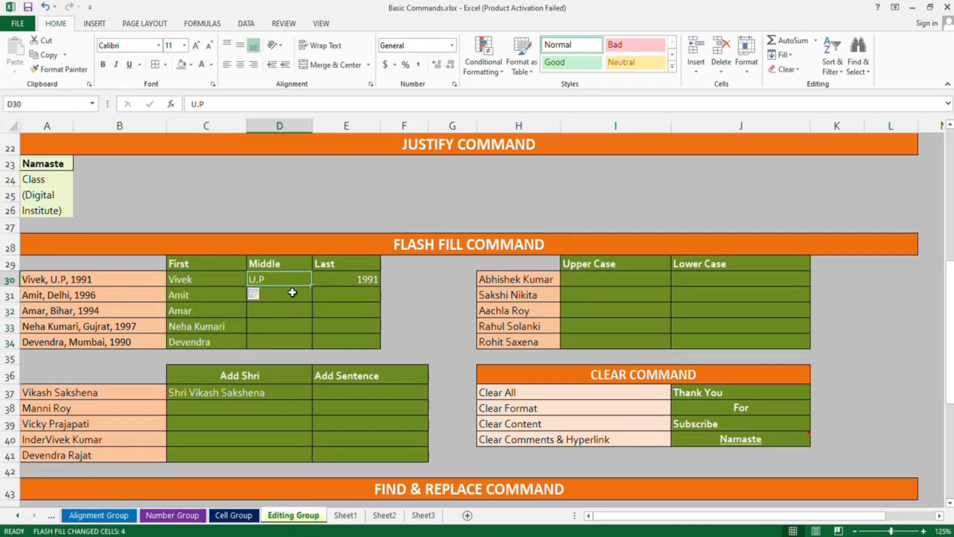
drag(251, 282, 292, 341)
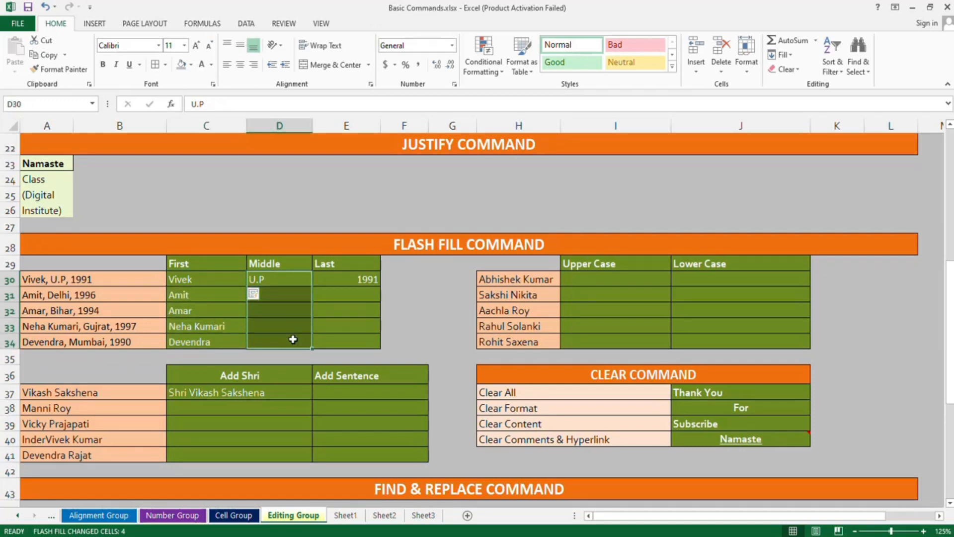
click(791, 55)
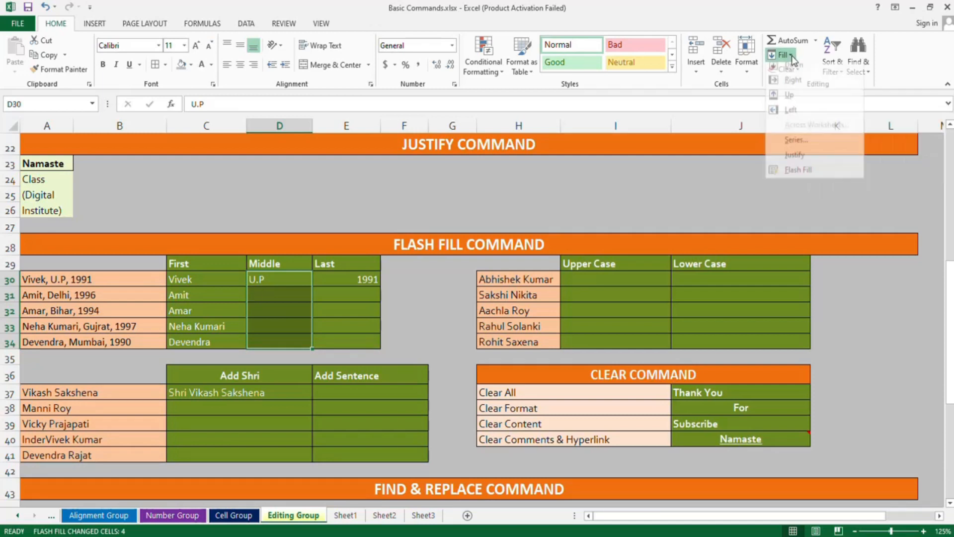
click(797, 174)
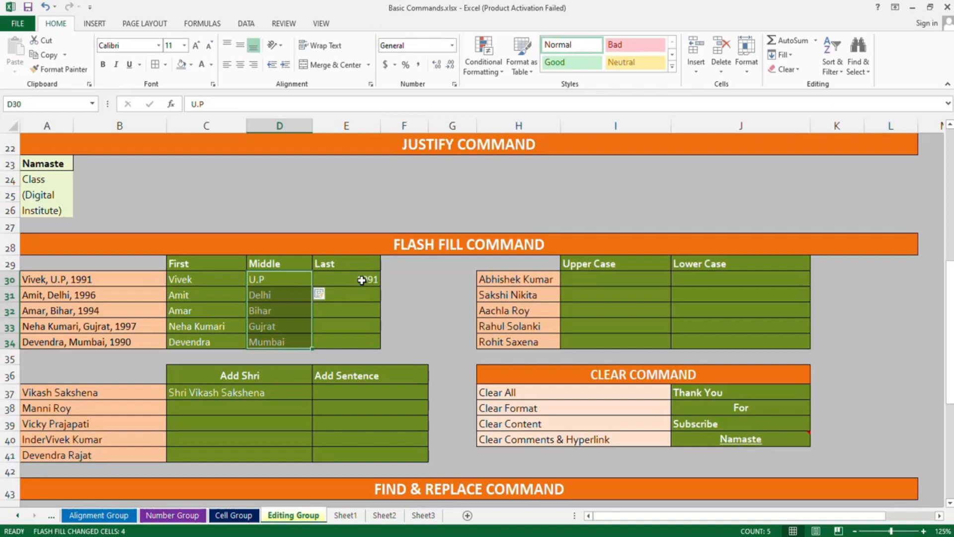
- Flash Fill the Last column in E30:E34 from the 1991 example in E30
drag(366, 280, 366, 336)
click(792, 56)
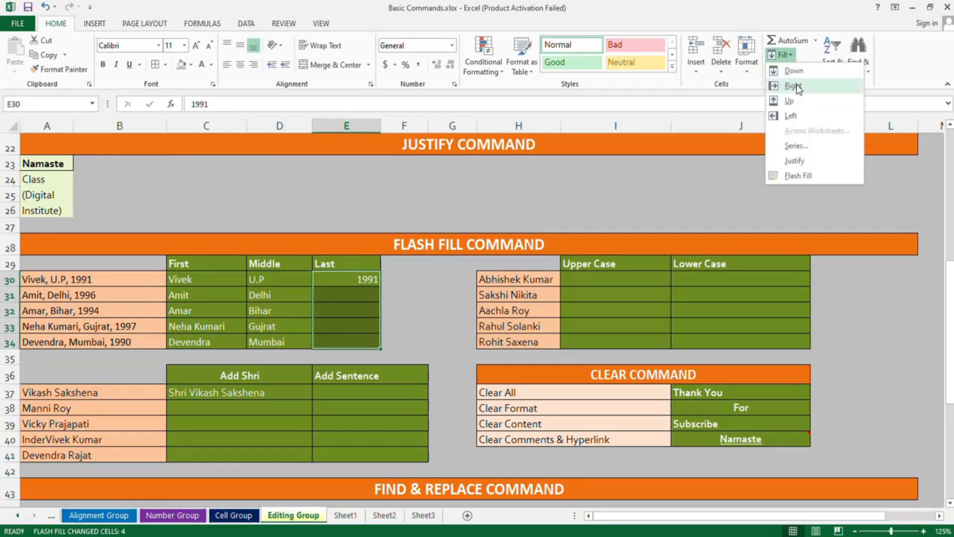
click(791, 175)
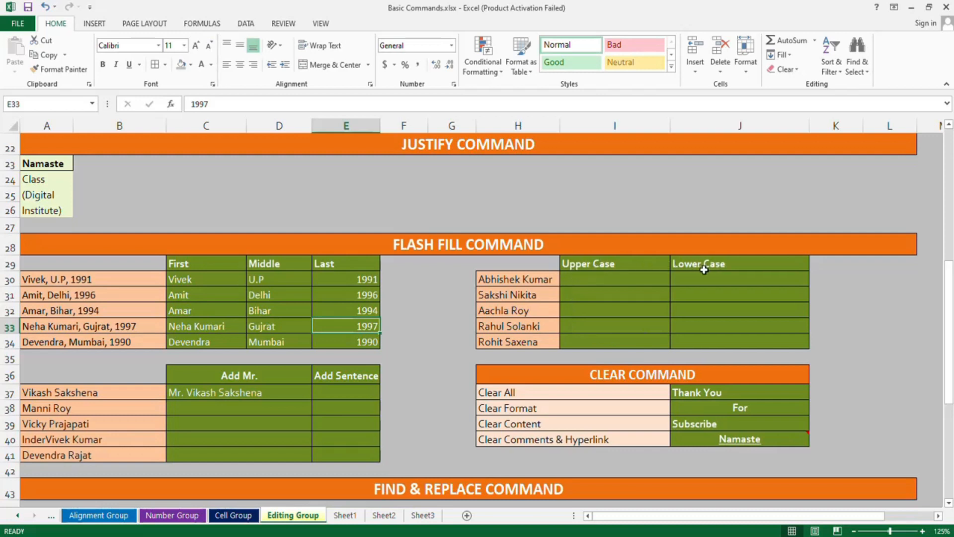
- Enter the first listed full name in capitals in I30 and Flash Fill the Upper Case column through I34
click(636, 280)
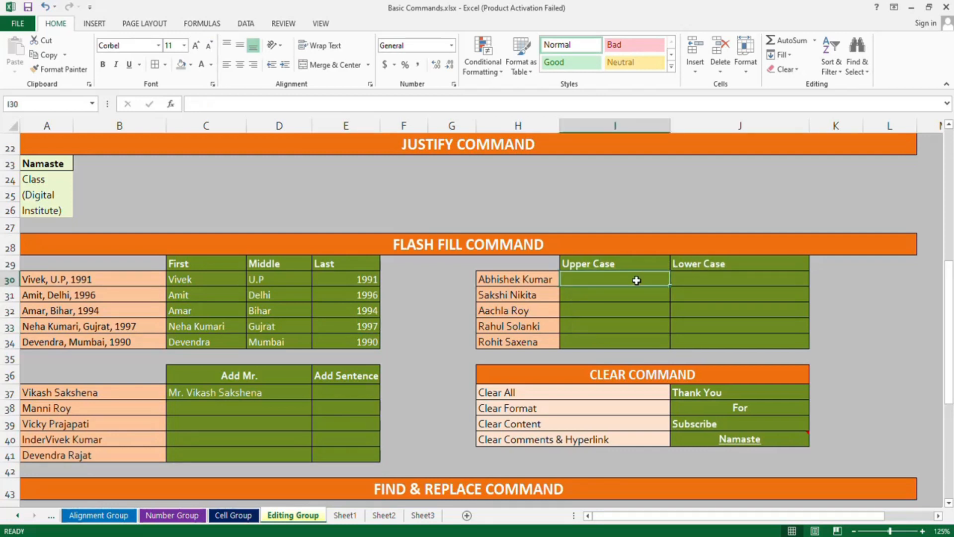
text(ABHISHEK KUMAR)
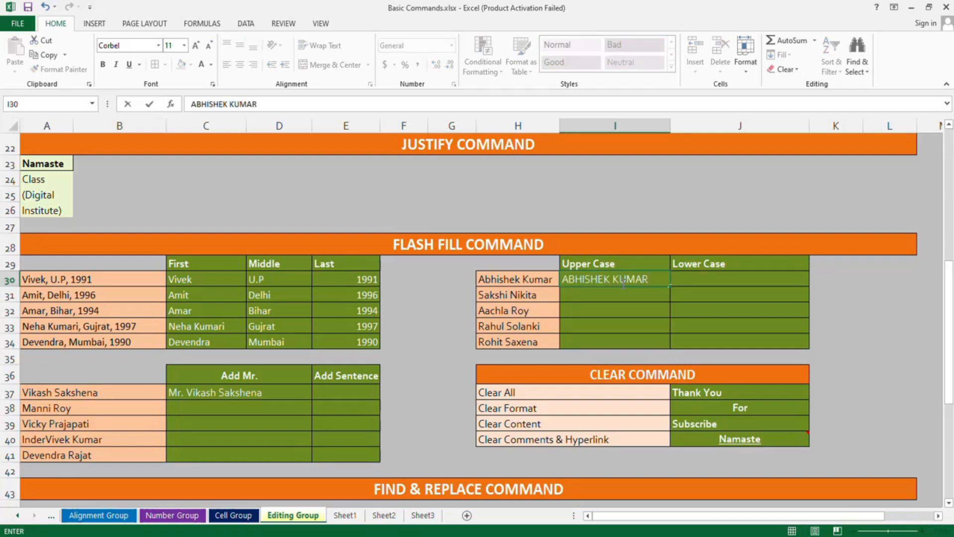
drag(623, 283, 635, 336)
click(779, 55)
click(795, 176)
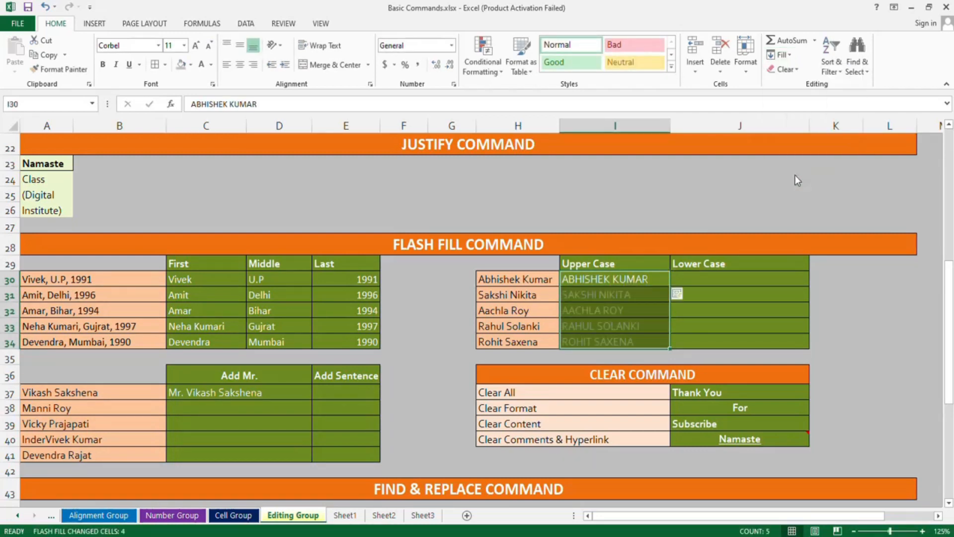
- Enter the first listed full name in lowercase in J30 and Flash Fill the Lower Case column through J34
click(704, 266)
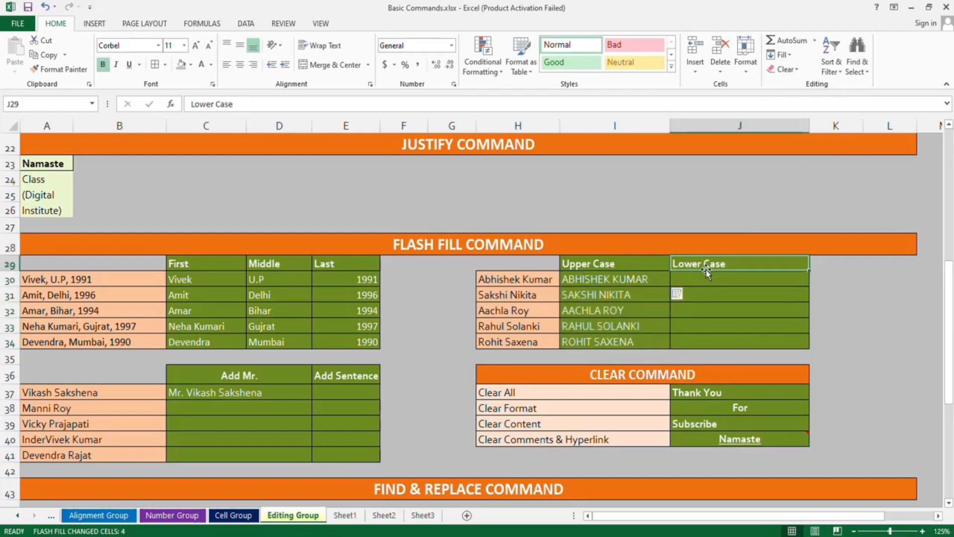
click(712, 277)
text(abhishek kumar)
key(ctrl+Return)
key(shift+Down)
key(shift+Down)
key(shift+Down)
key(shift+Down)
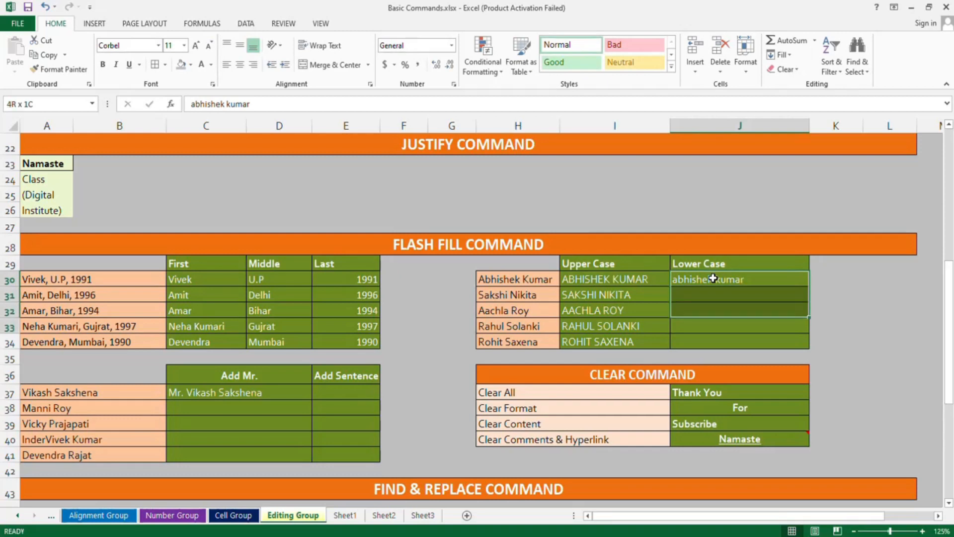
click(779, 54)
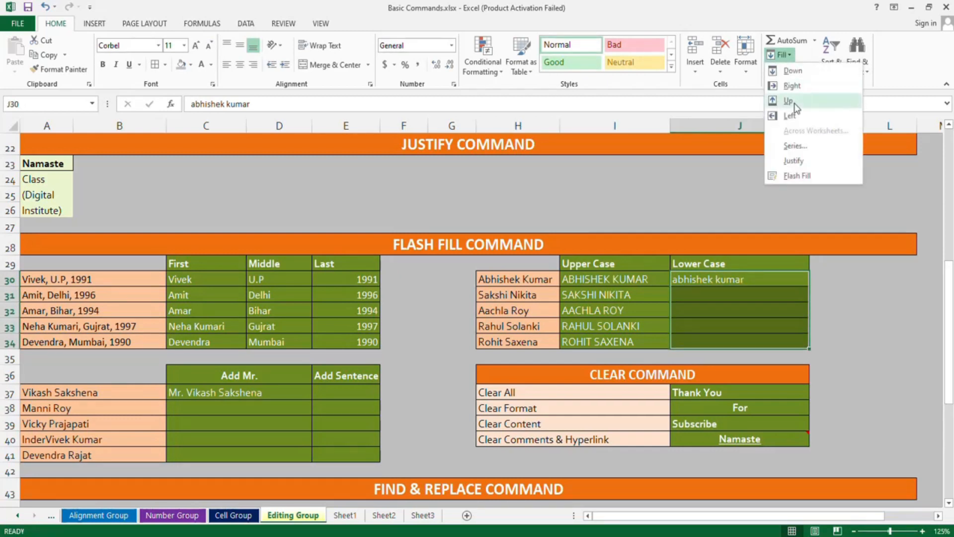
click(800, 180)
click(708, 310)
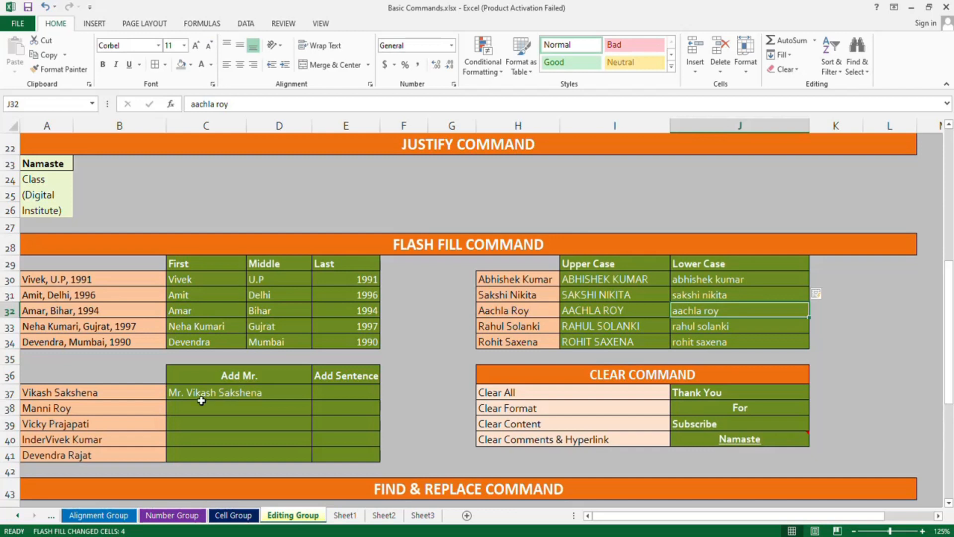
- Flash Fill the Add Mr. column in C37:C41 from the example in C37
drag(184, 392, 206, 454)
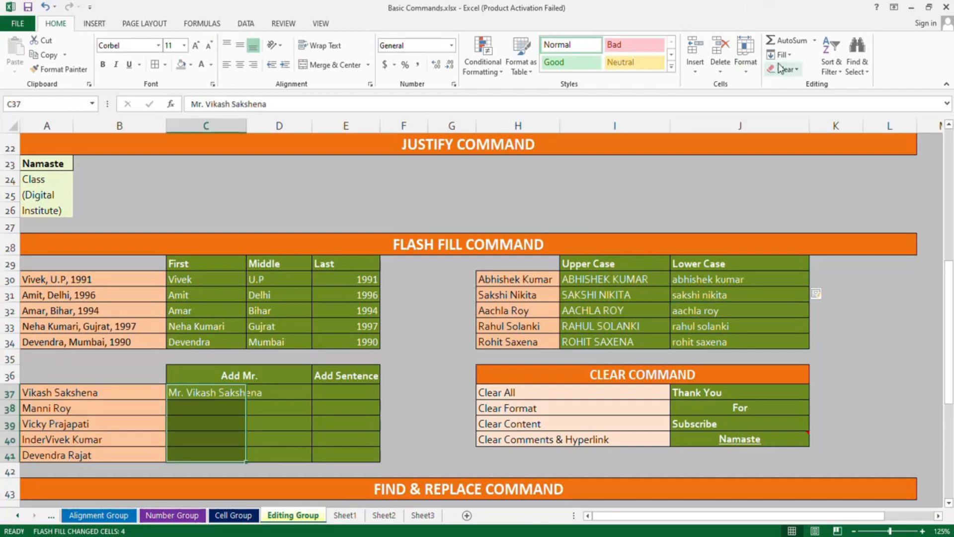
click(790, 54)
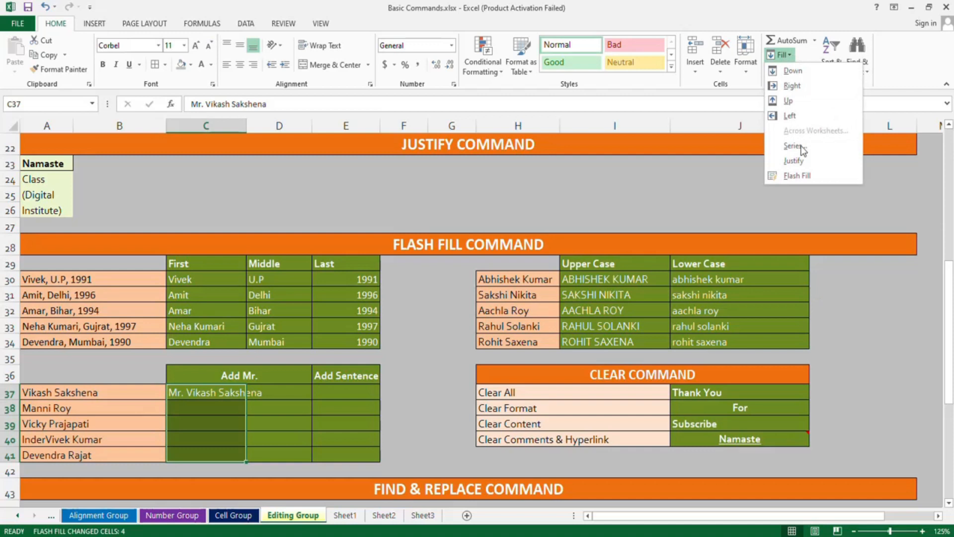
click(801, 178)
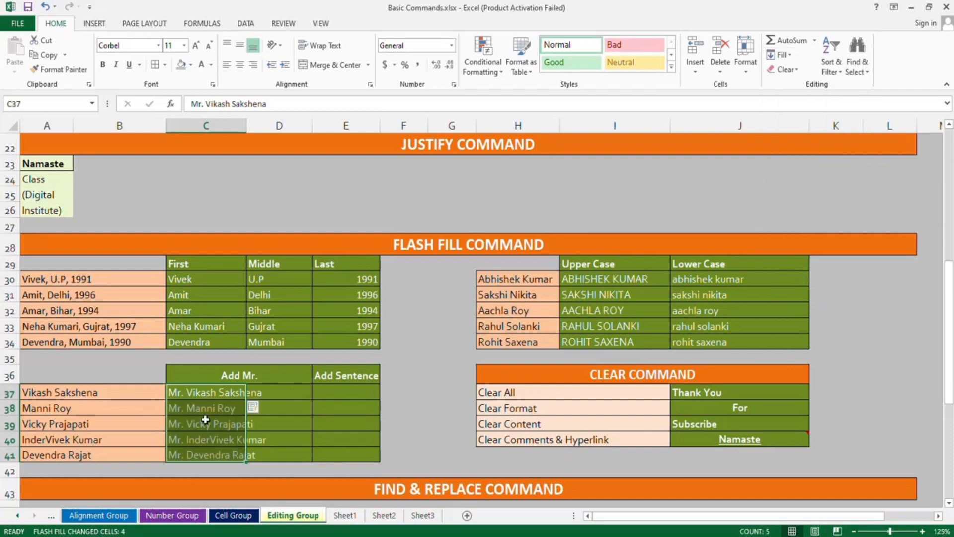
- Enter "My Name is" plus the first listed full name in E37 and Flash Fill the Add Sentence column through E41
click(331, 395)
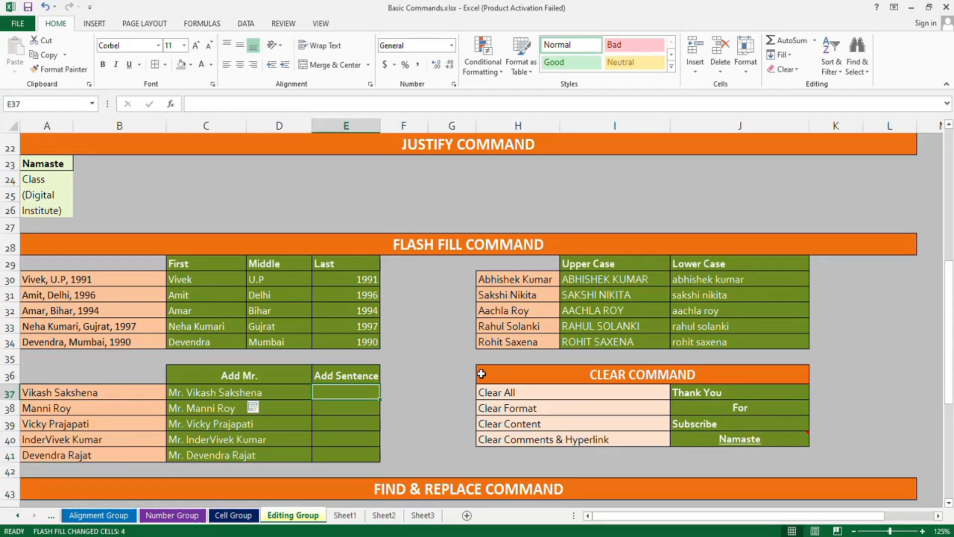
text(My)
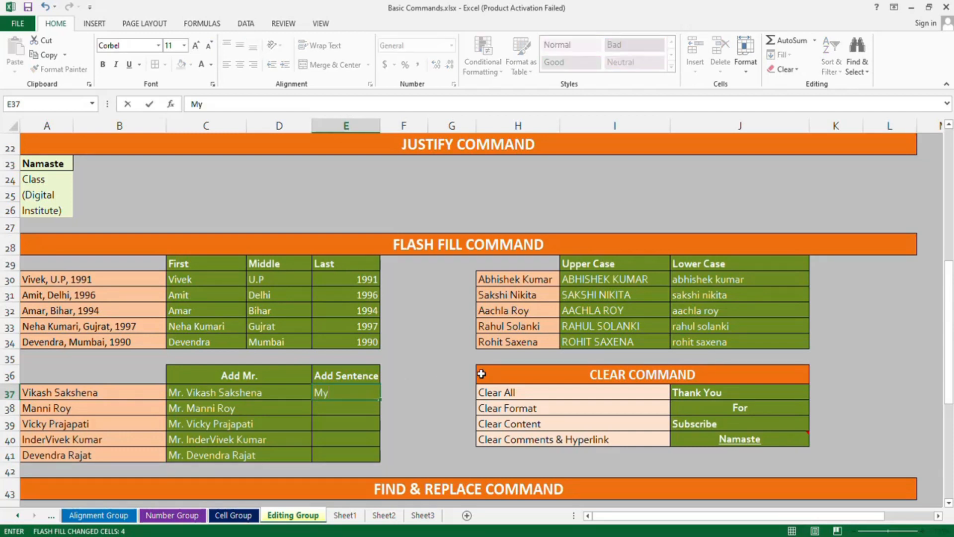
text( Name is Vi)
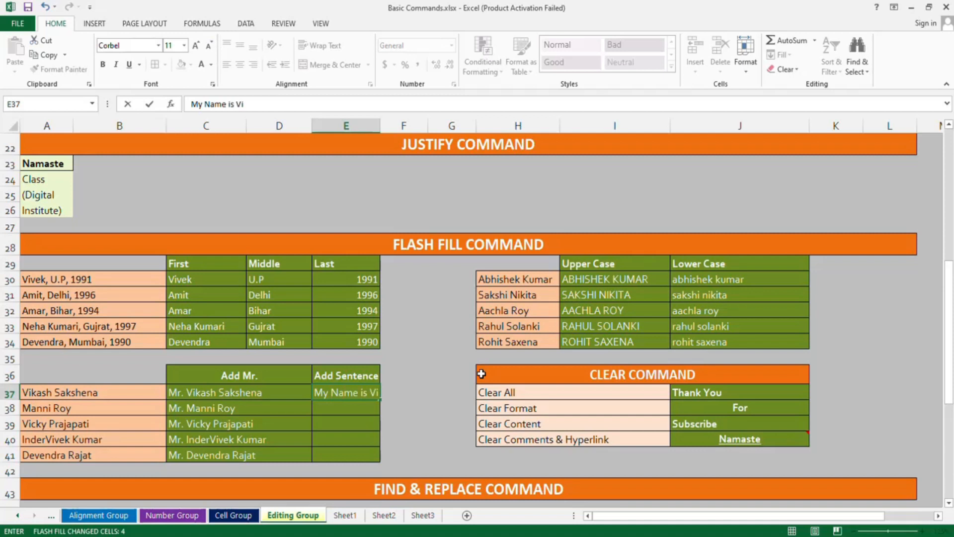
text(kash Sakshena)
key(ctrl+Return)
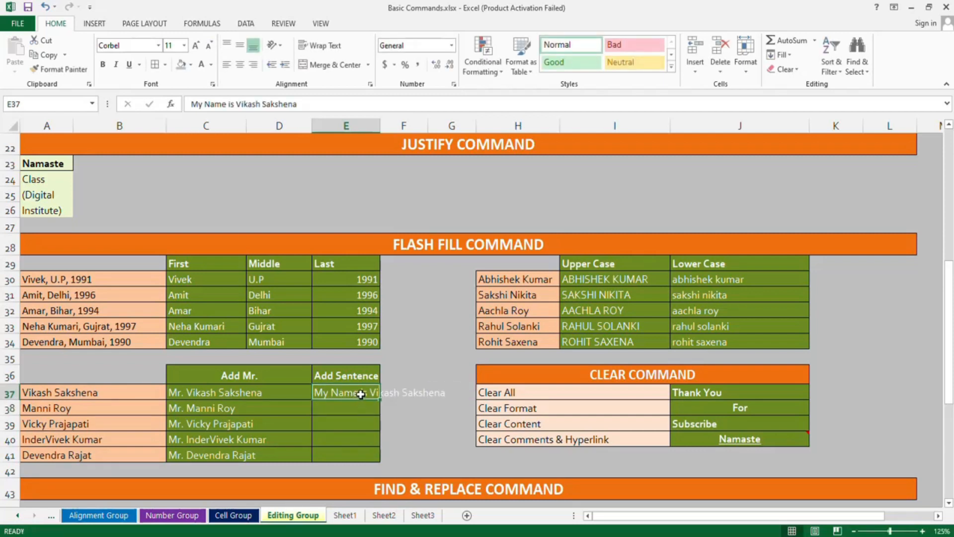
drag(361, 393, 362, 451)
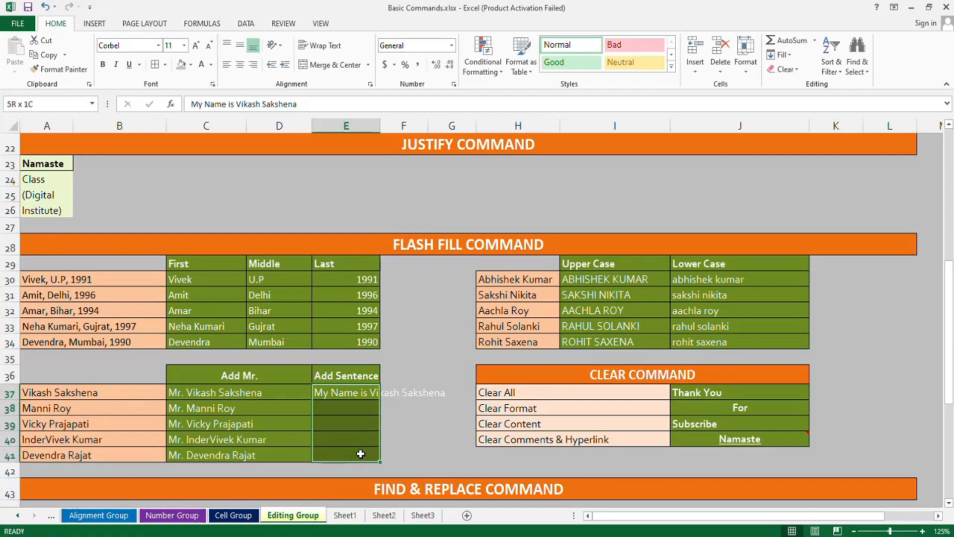
click(788, 56)
click(796, 172)
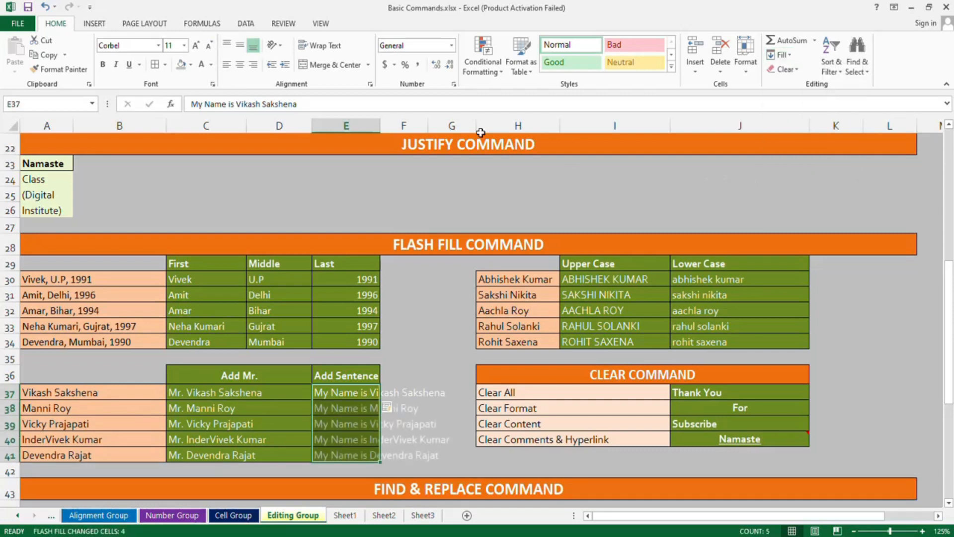
click(391, 390)
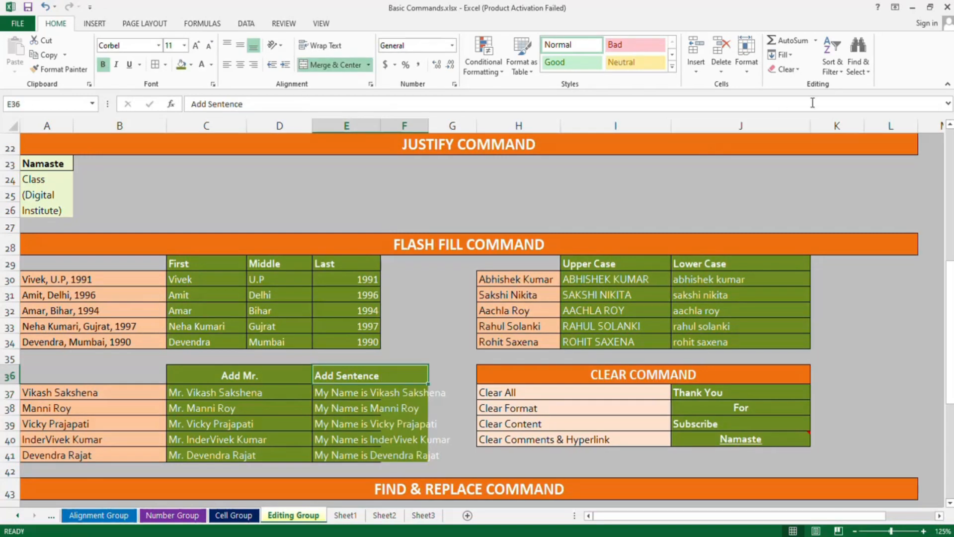
- Apply Clear All to the "Thank You" cell J37 in the Clear Command table
click(796, 71)
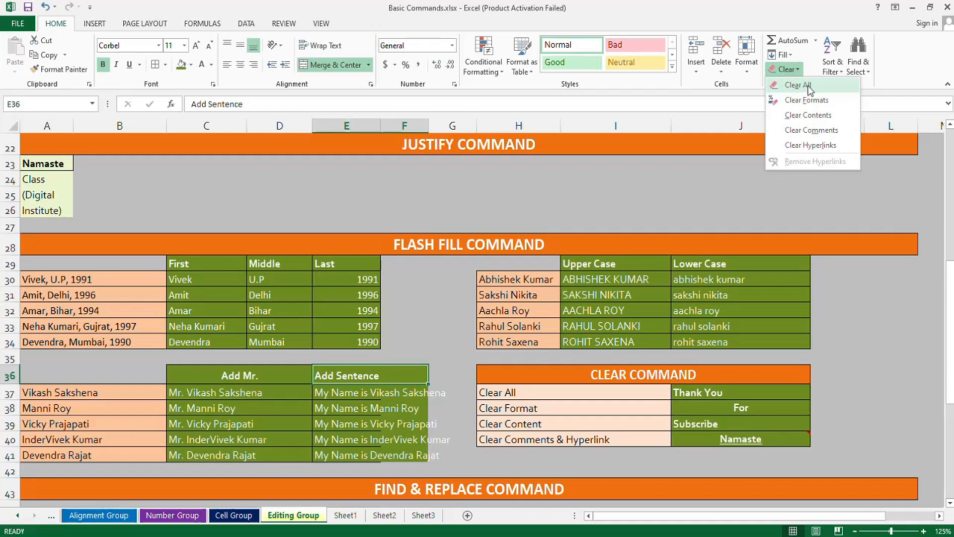
click(694, 392)
click(694, 392)
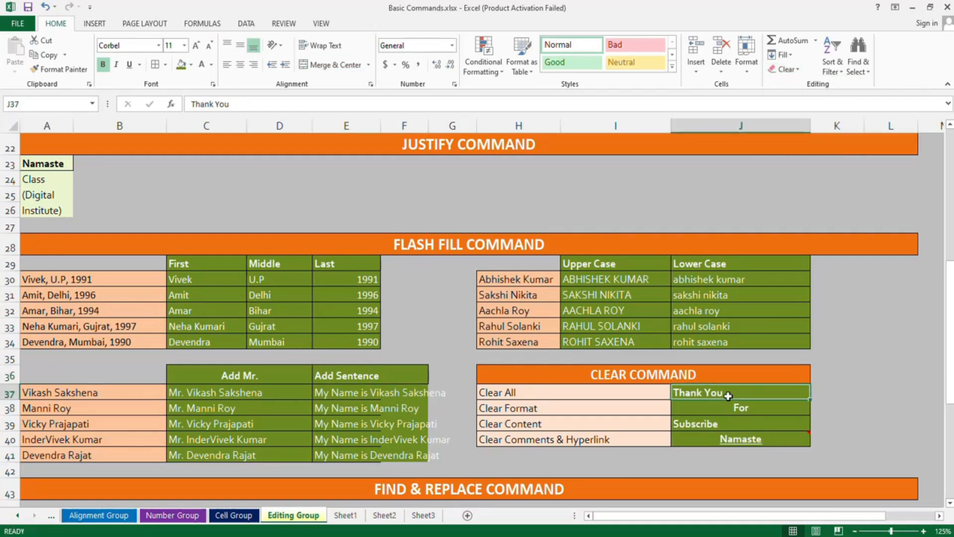
click(797, 70)
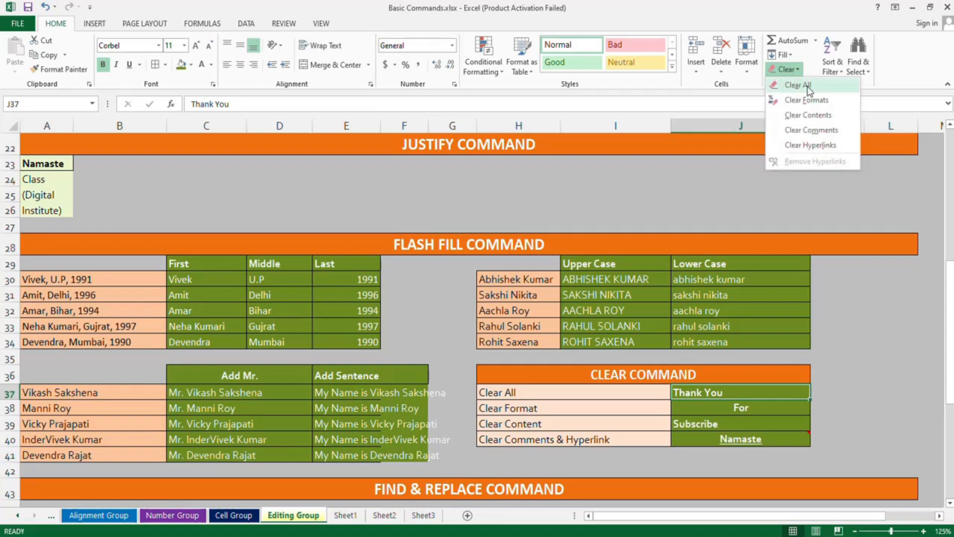
click(810, 91)
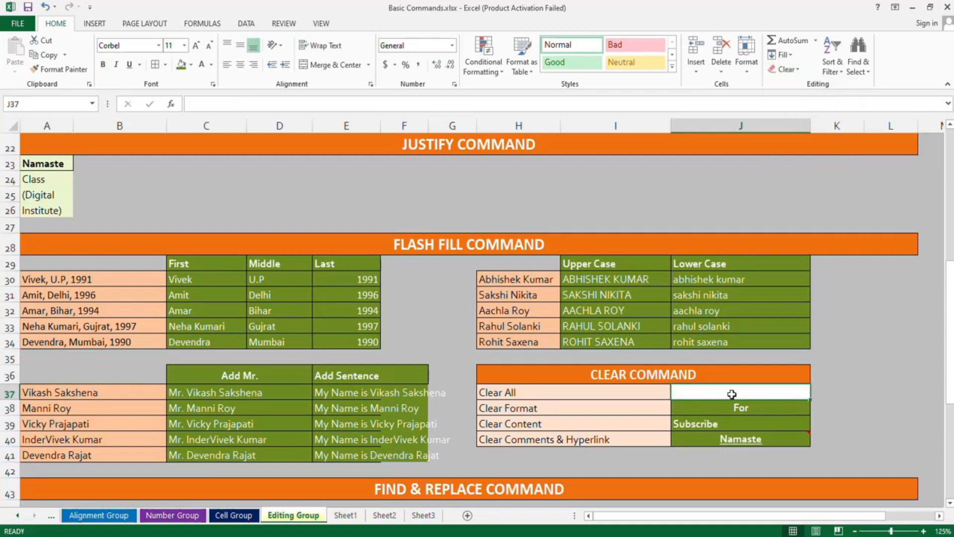
- Clear only the formats of the "For" cell J38 in the Clear Command table
click(789, 70)
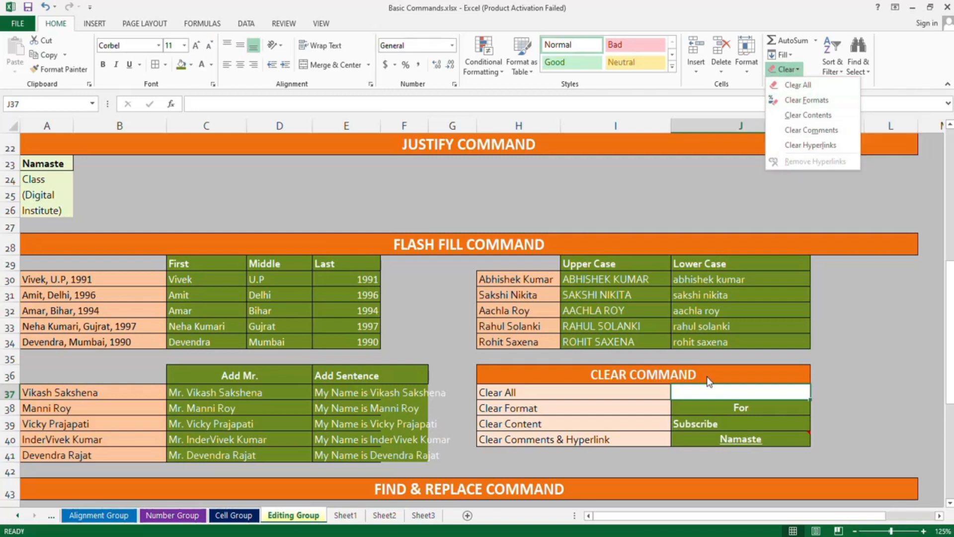
click(713, 408)
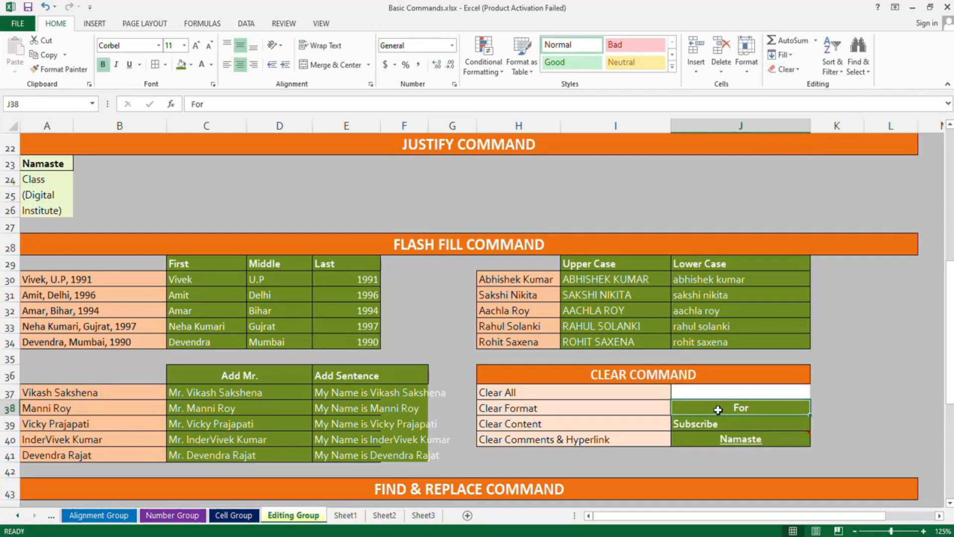
click(798, 70)
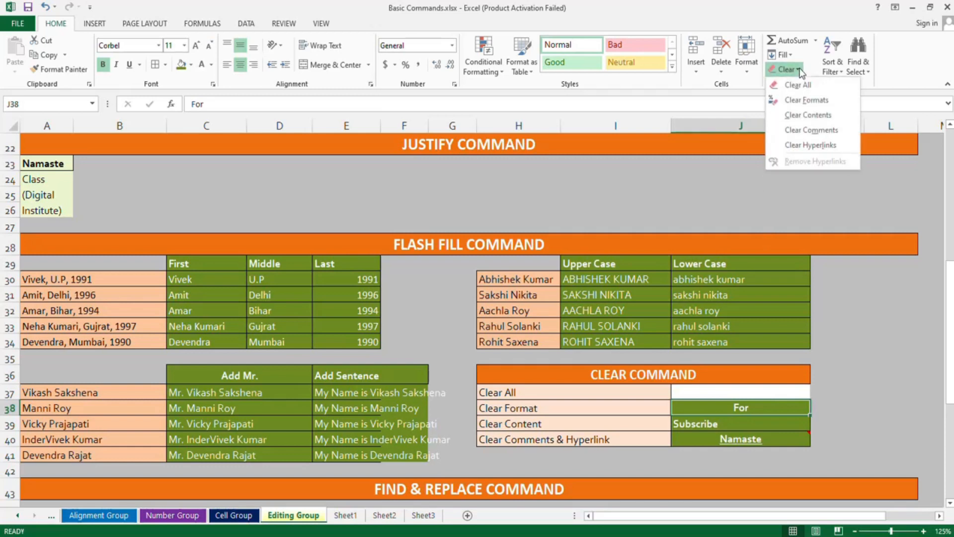
click(800, 105)
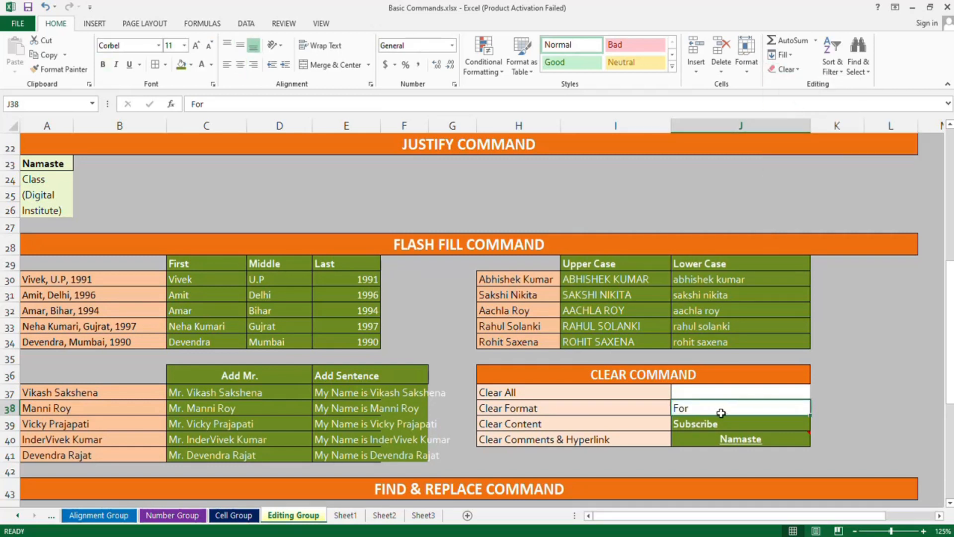
- Clear only the contents of the "Subscribe" cell J39 in the Clear Command table
click(786, 69)
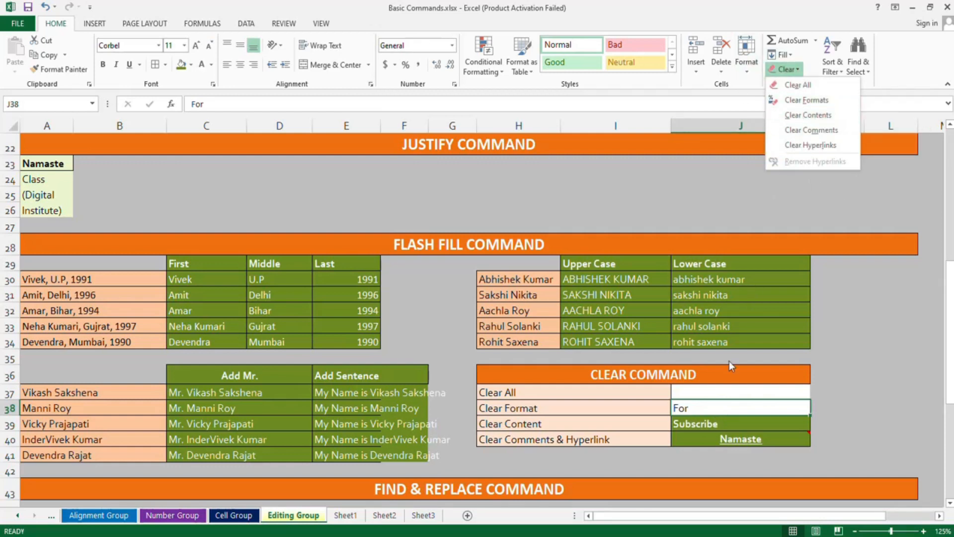
click(715, 420)
click(714, 419)
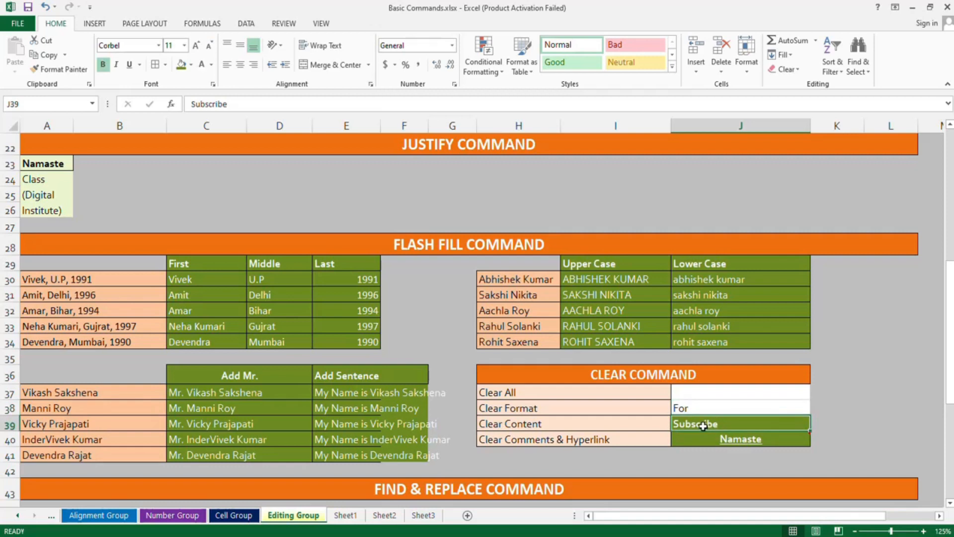
click(794, 69)
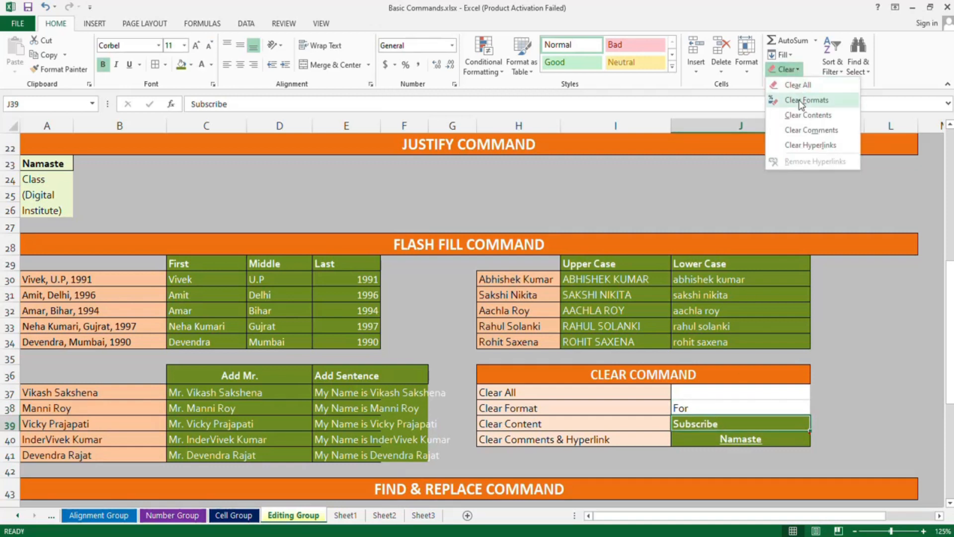
click(808, 116)
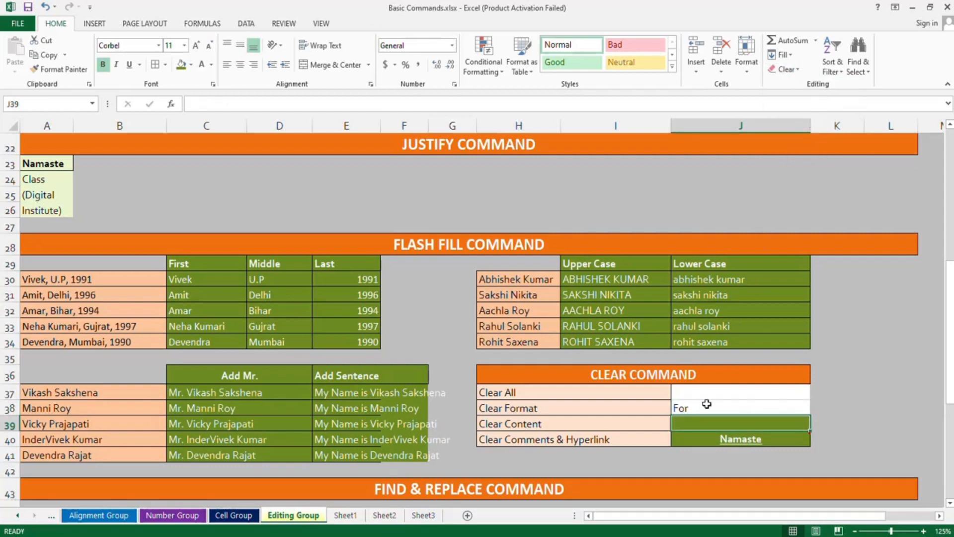
- Clear the hyperlink from the "Namaste" cell J40 in the Clear Command table
click(803, 439)
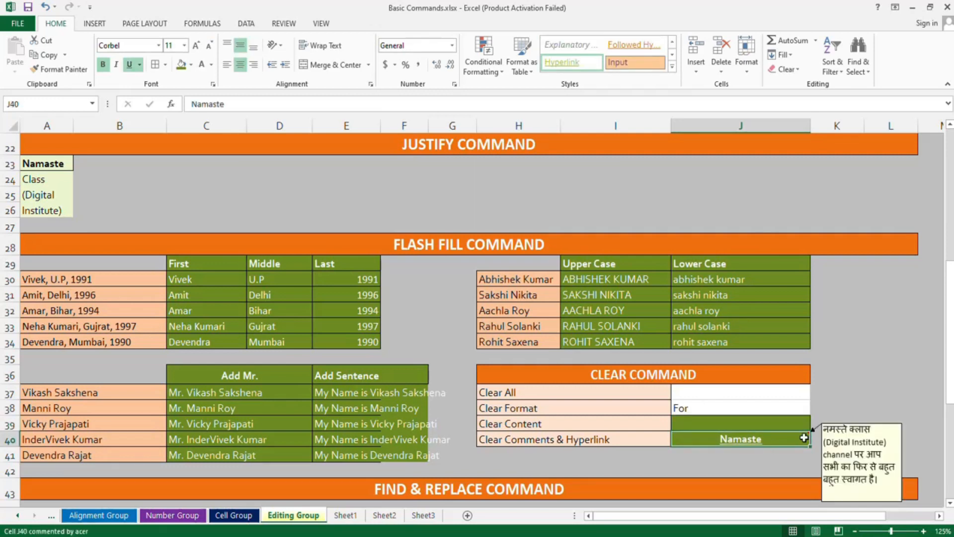
click(784, 70)
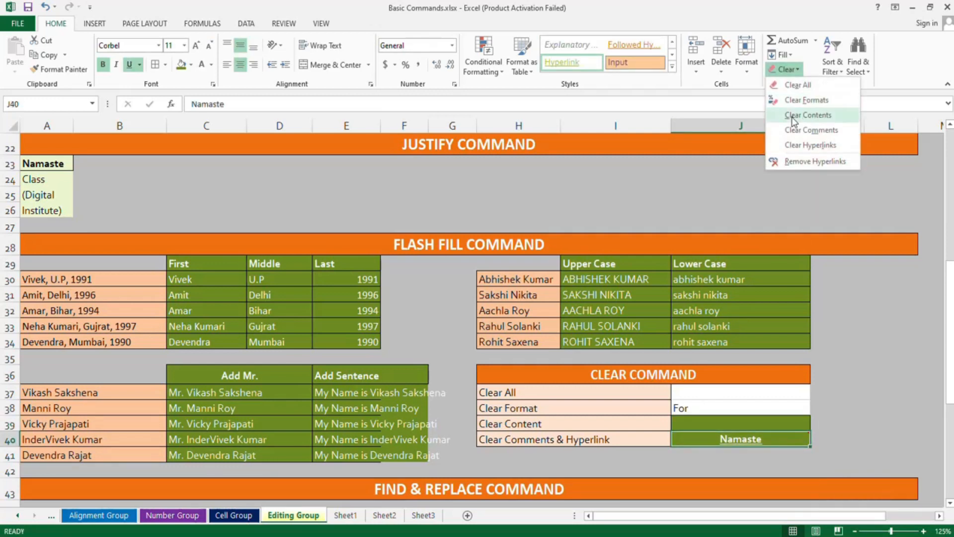
click(791, 146)
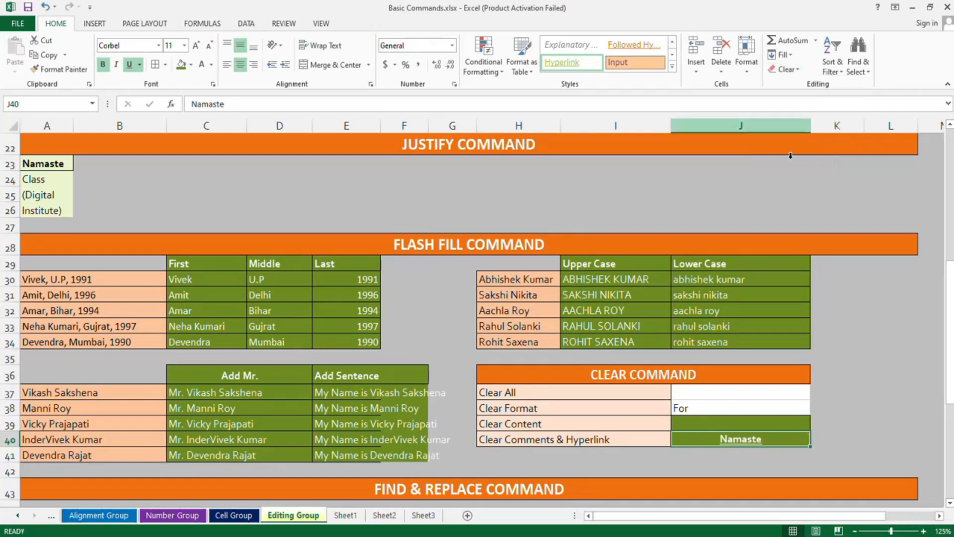
- Find the next cell in the sheet containing the first name used in A31
click(863, 73)
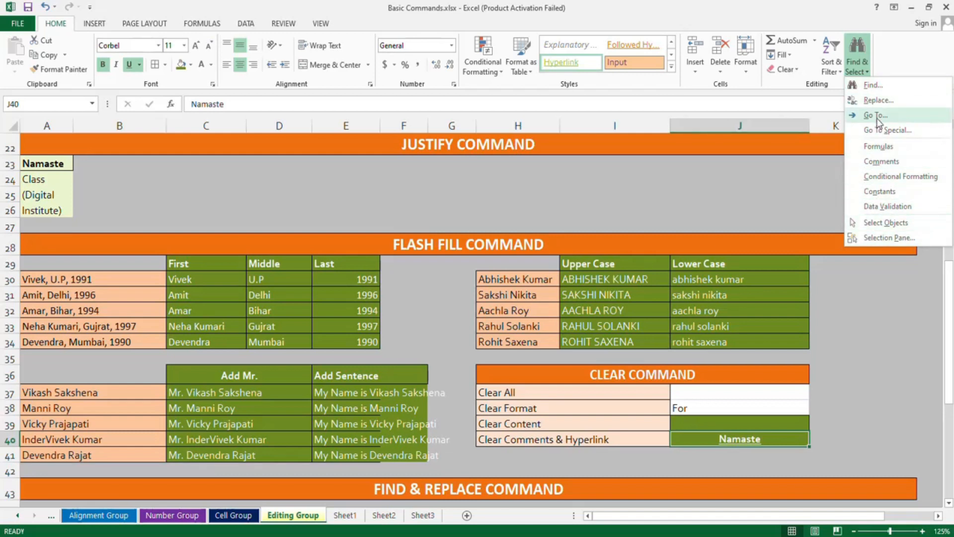
click(873, 85)
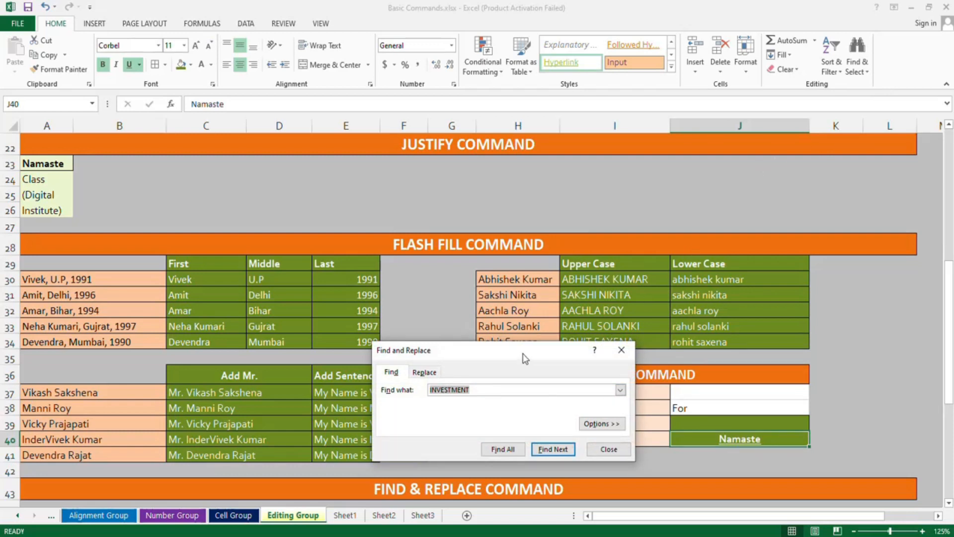
text(Amit)
click(553, 449)
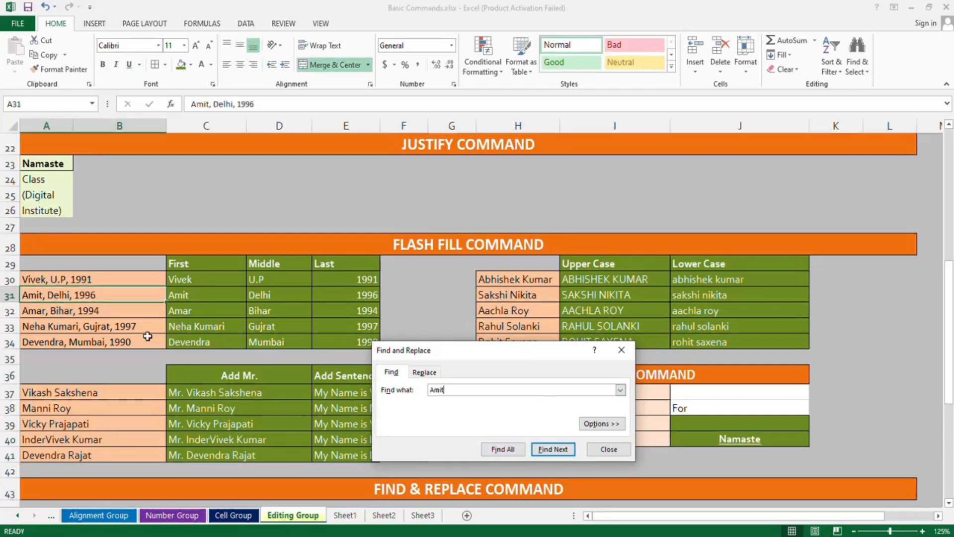
- Replace the searched first name in A31 with a different first name in lowercase, changing only this single occurrence
click(425, 372)
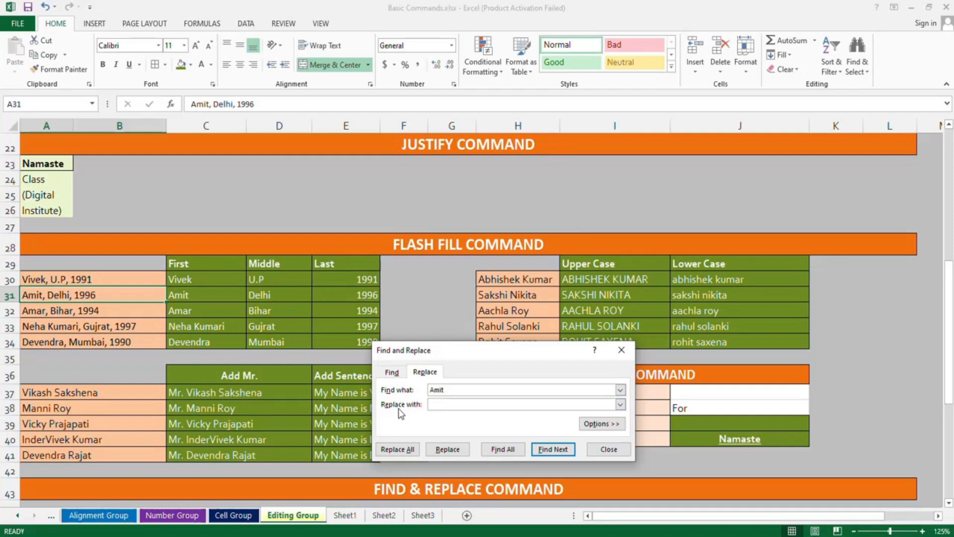
text(vijauy)
key(BackSpace)
key(BackSpace)
text(y)
click(448, 450)
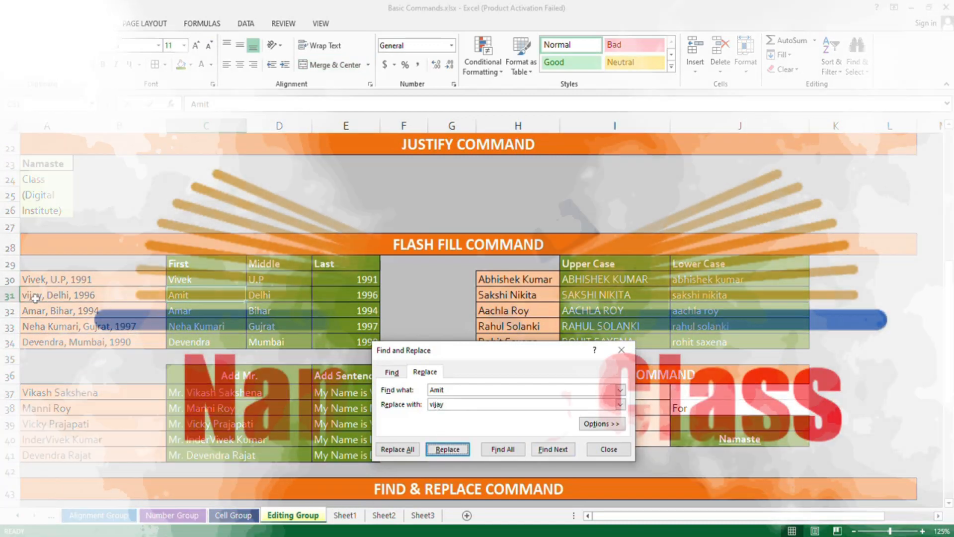